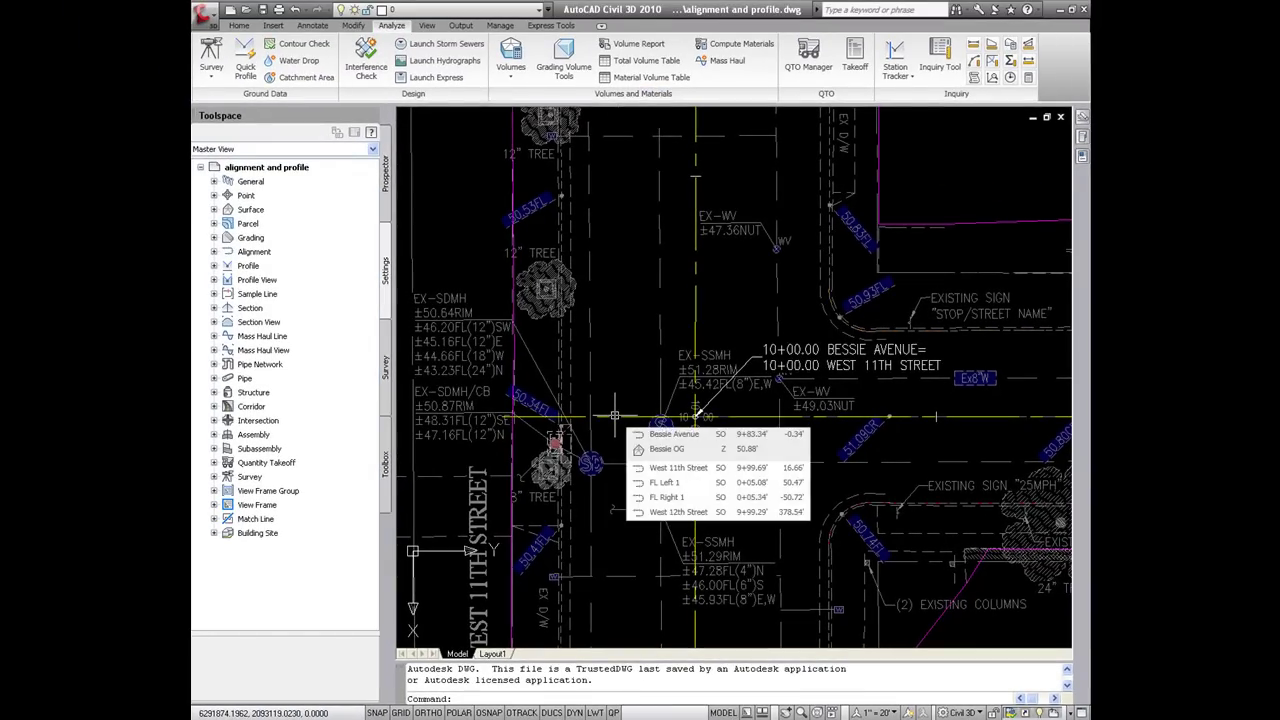
Step: Add a masking region to the Bessie Avenue alignment from its start station 9+60.00' to station 10+00.00'
key("Return")
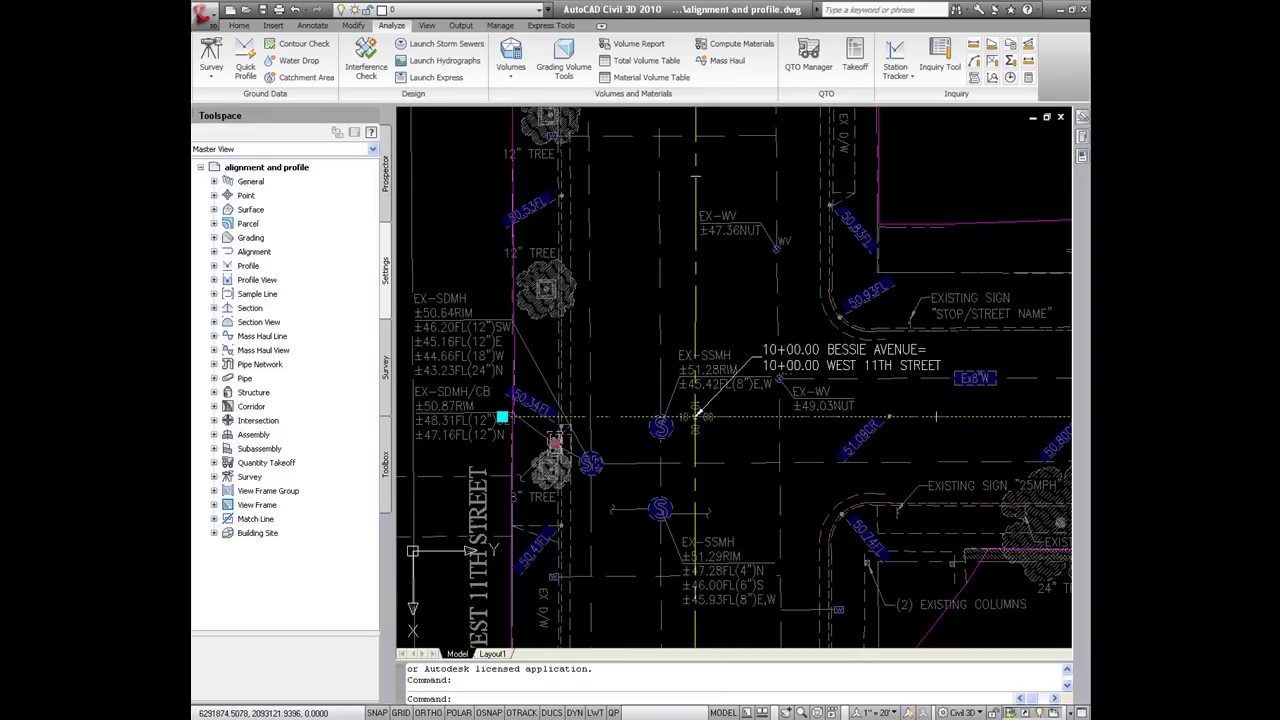
right_click(630, 417)
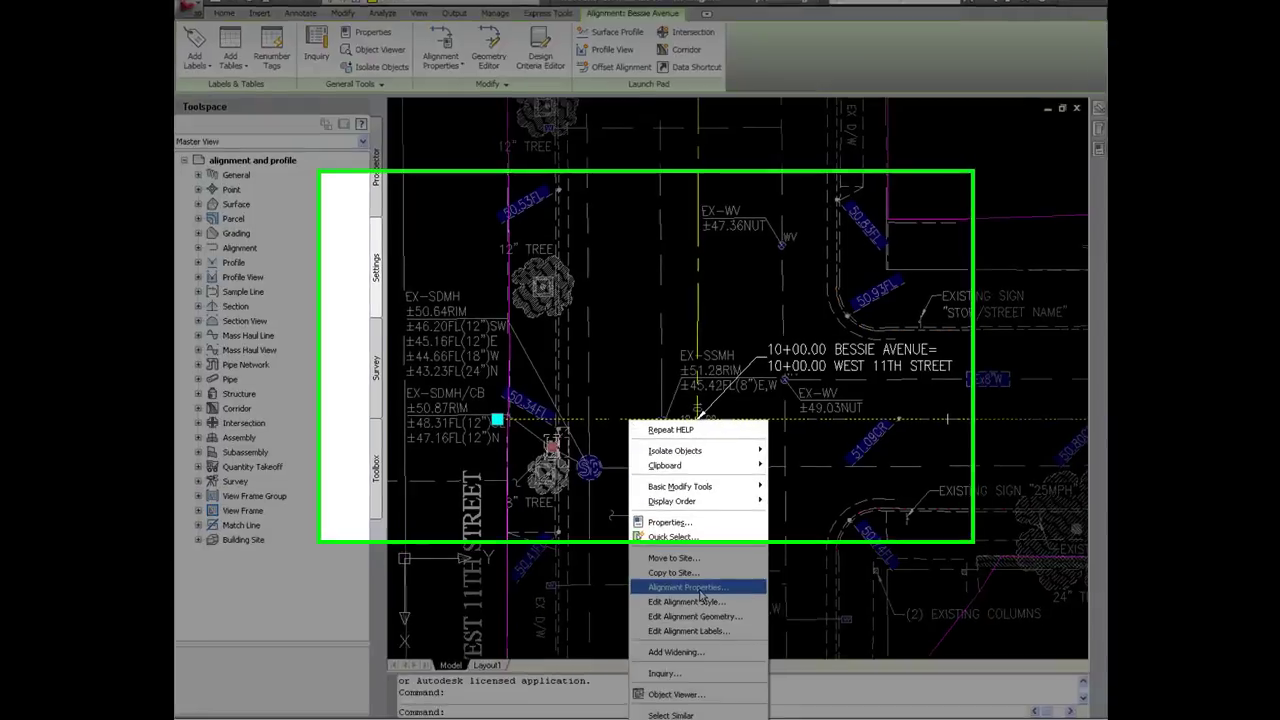
left_click(697, 580)
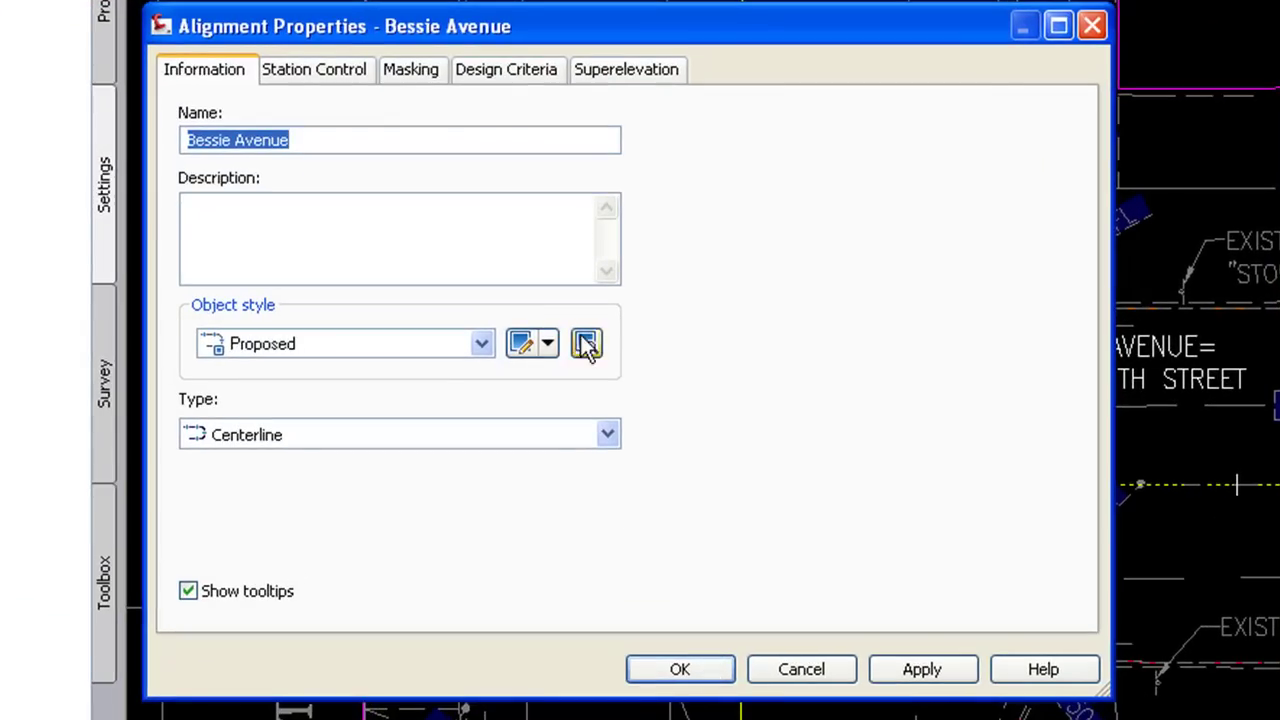
left_click(420, 80)
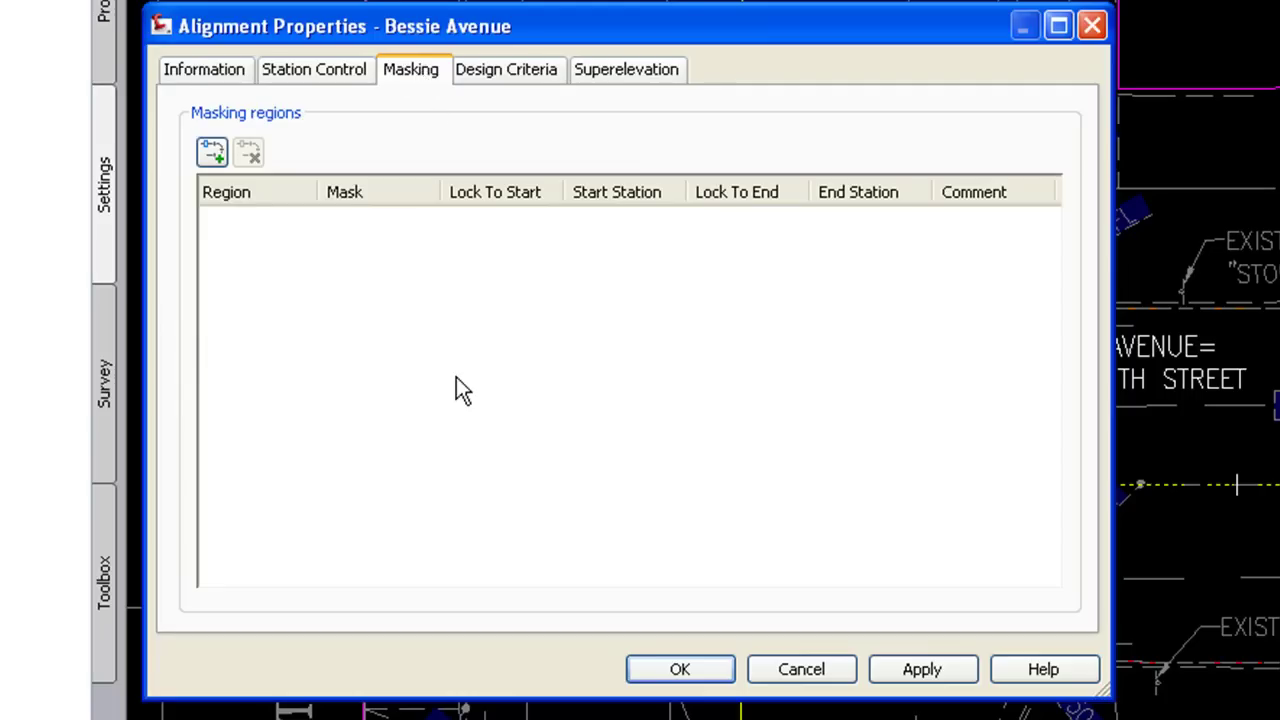
left_click(212, 155)
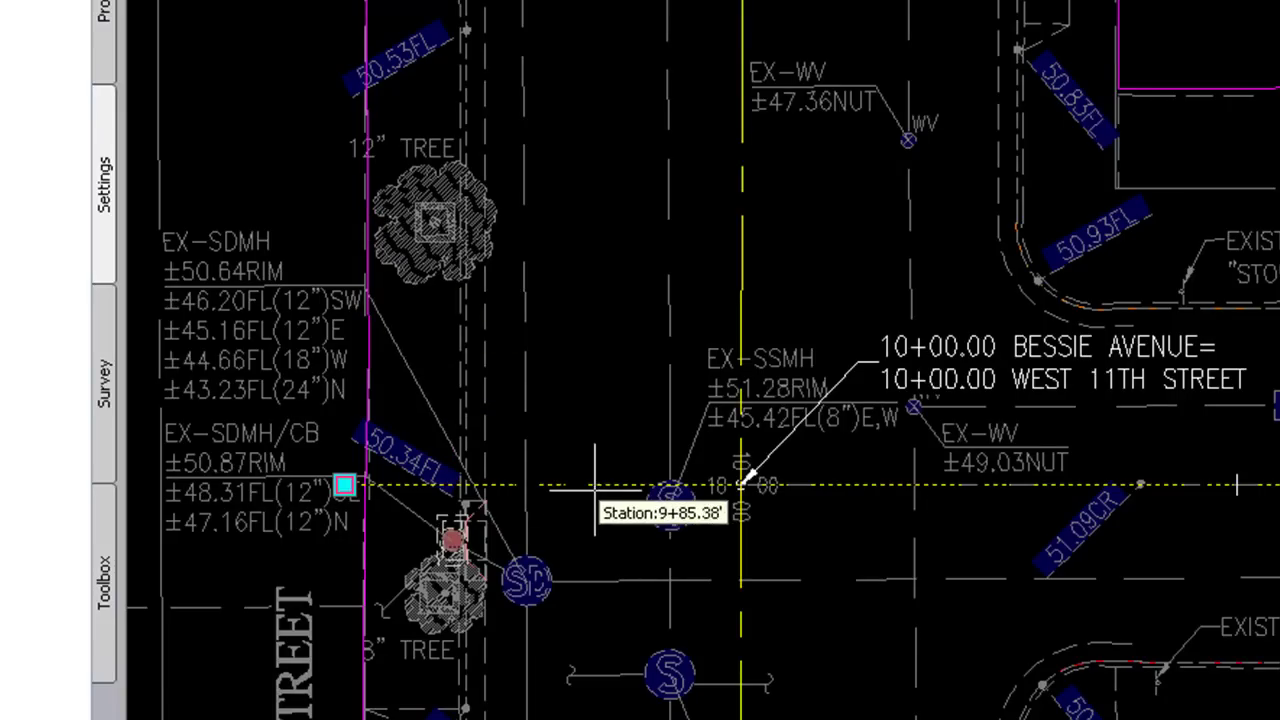
left_click(570, 487)
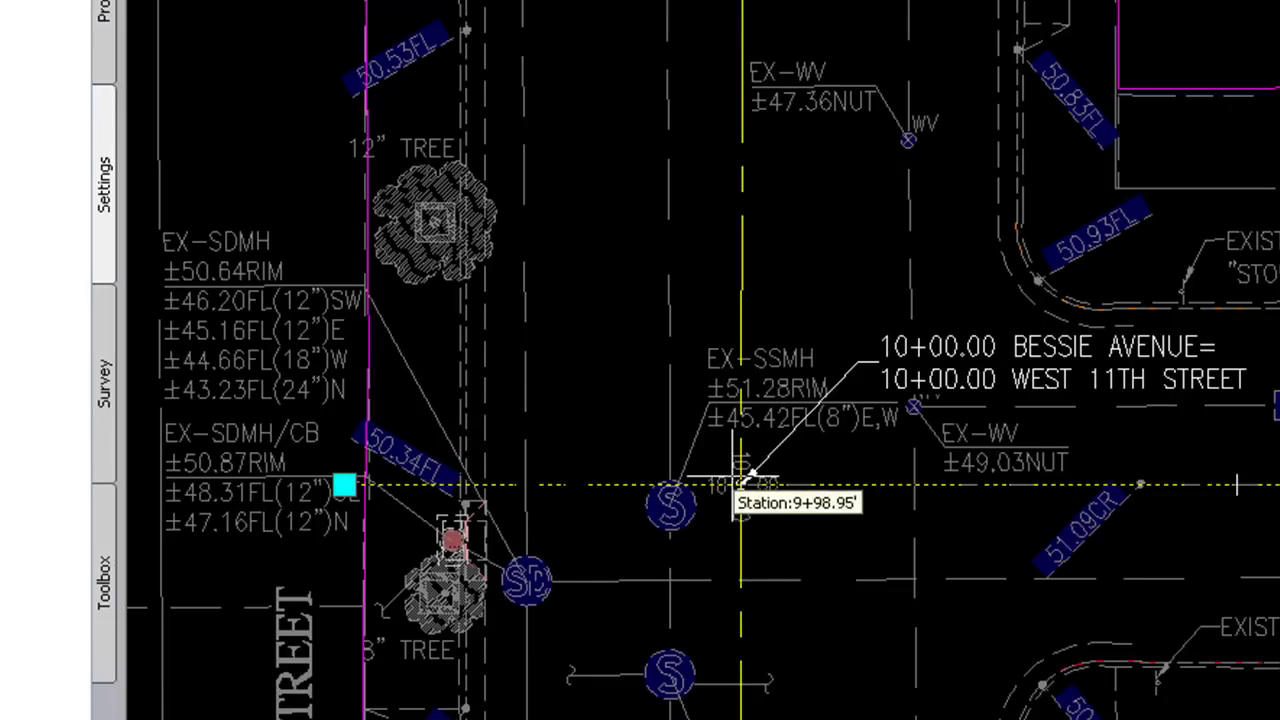
left_click(745, 485)
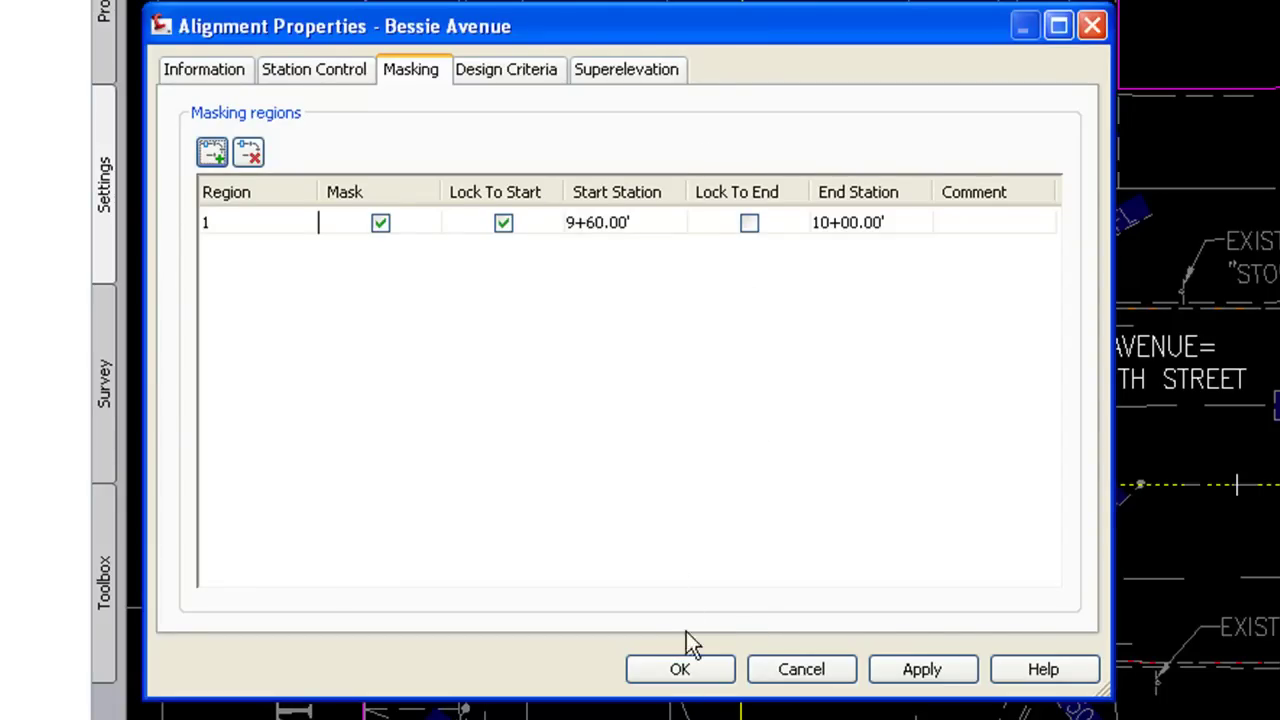
left_click(680, 669)
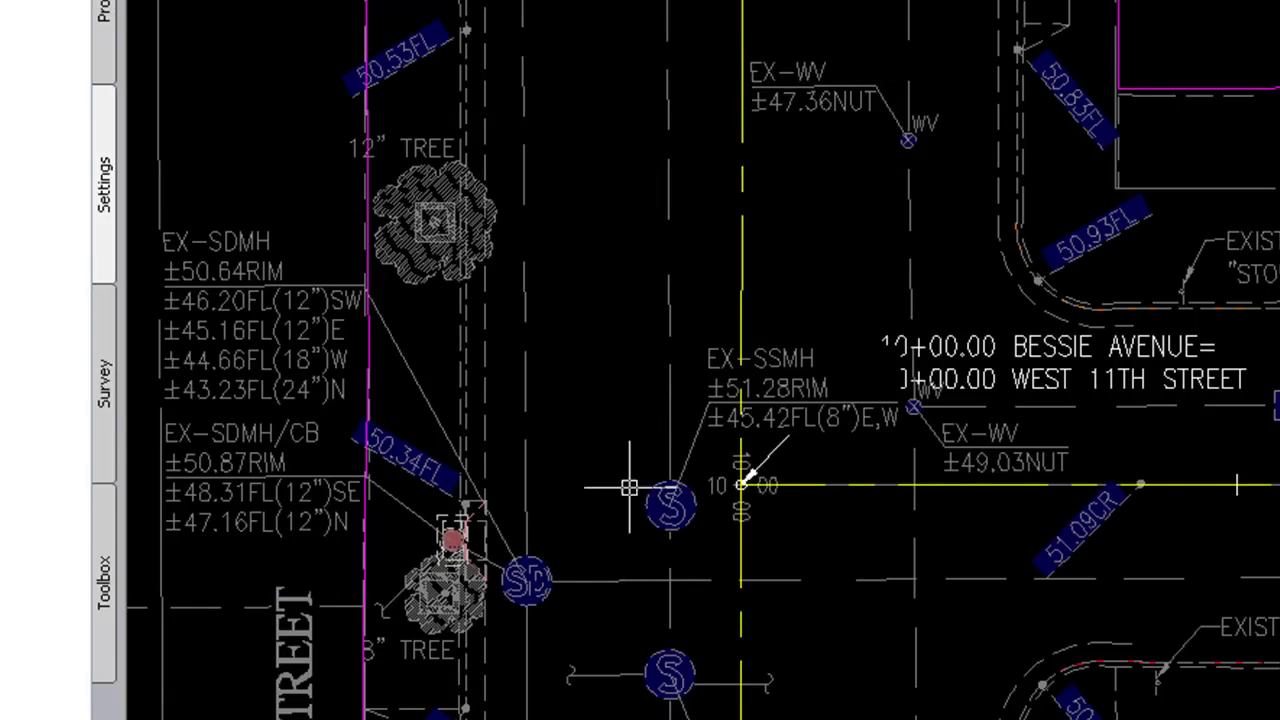
Step: Select the Bessie Avenue alignment to check its masked portion before the West 11th Street intersection, and clear the selection
left_click(936, 486)
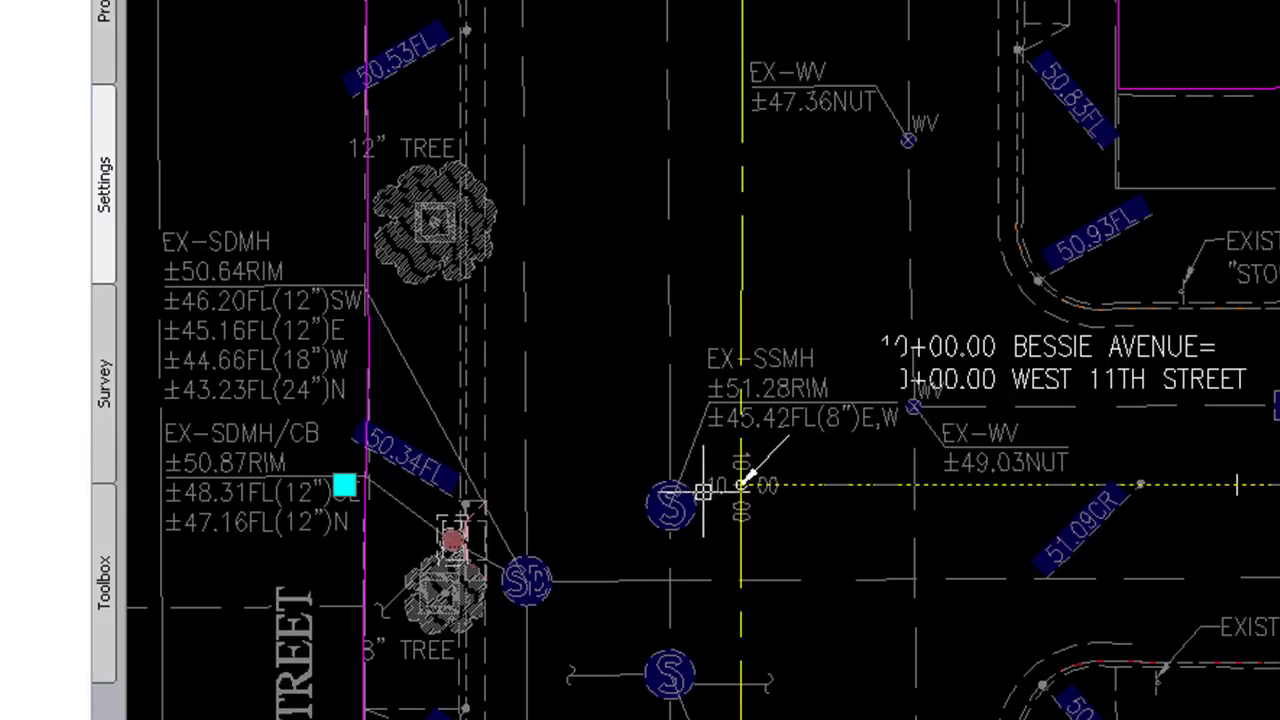
key("Escape")
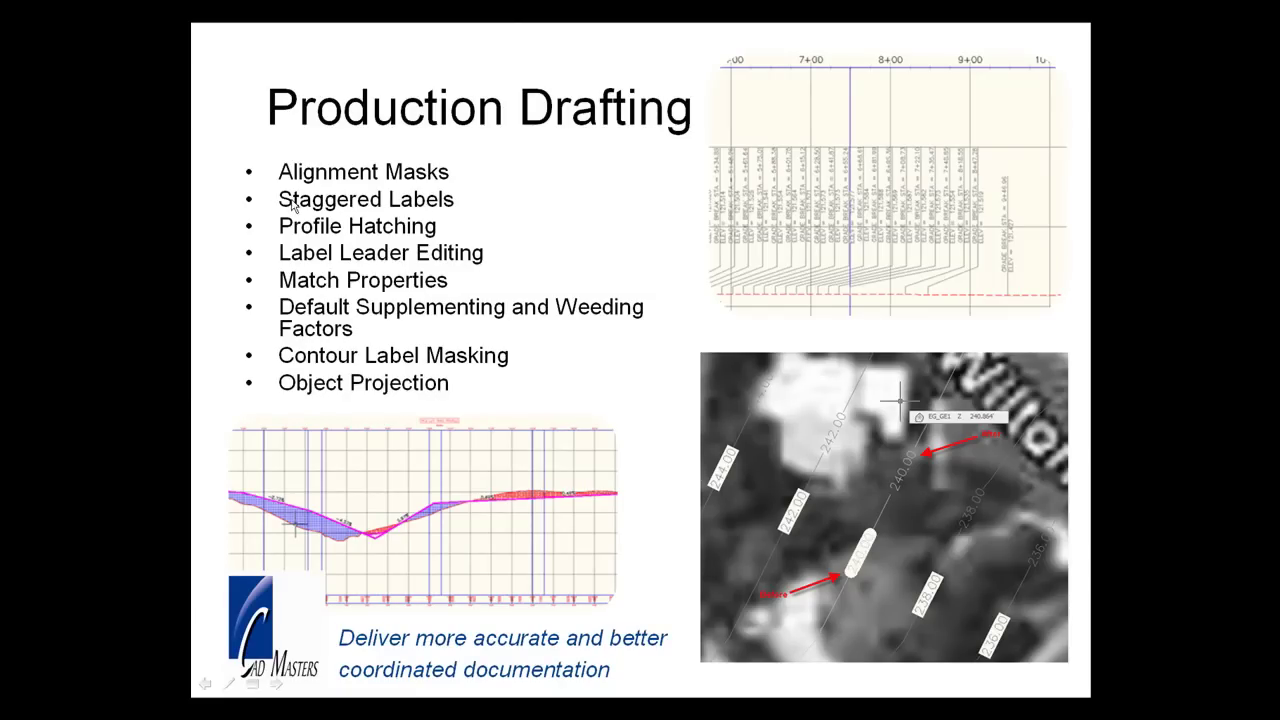
Step: Switch to AutoCAD Civil 3D and import the Complete Label Set into the Bessie FGC profile's labels
key("alt+Tab")
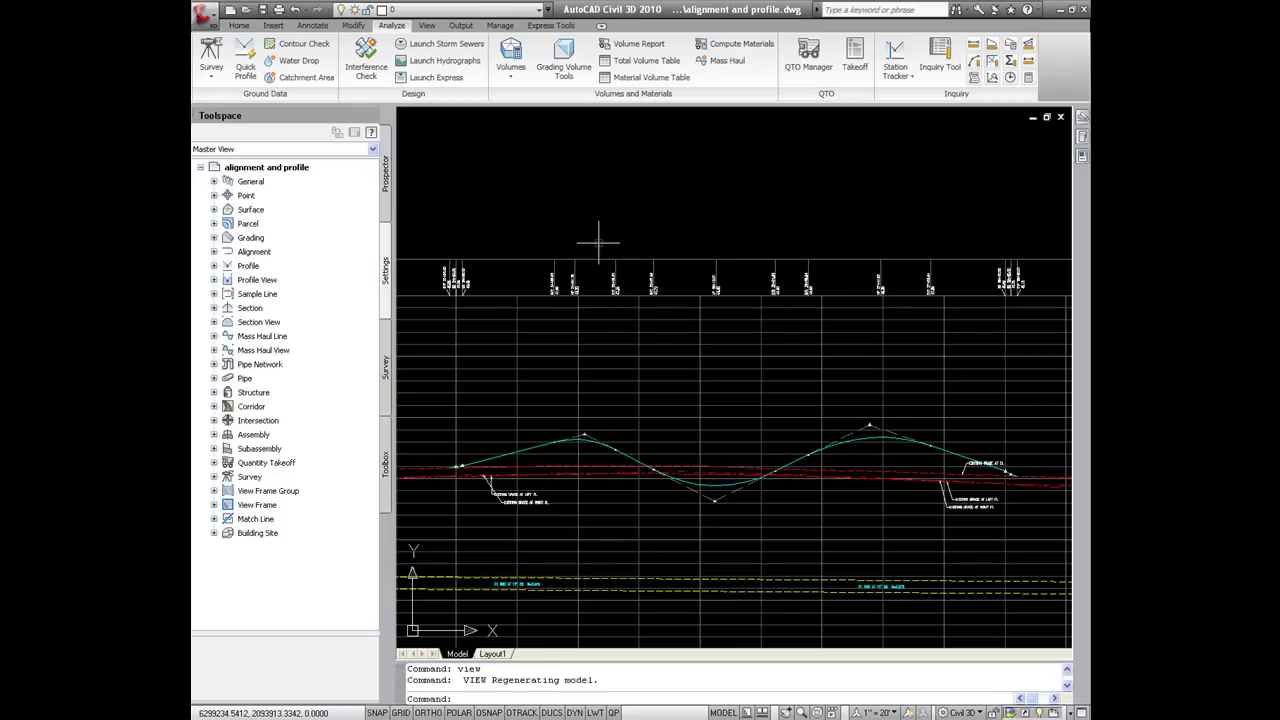
mouse_move(655, 338)
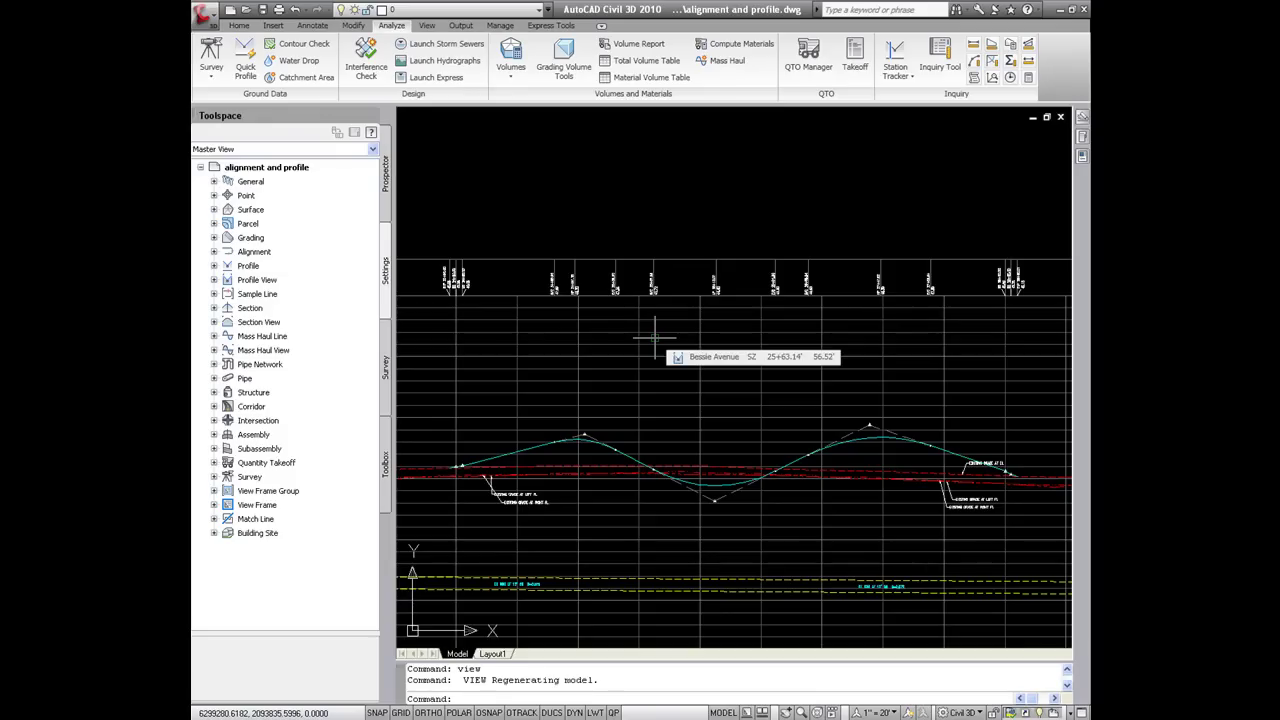
left_click(531, 450)
right_click(532, 452)
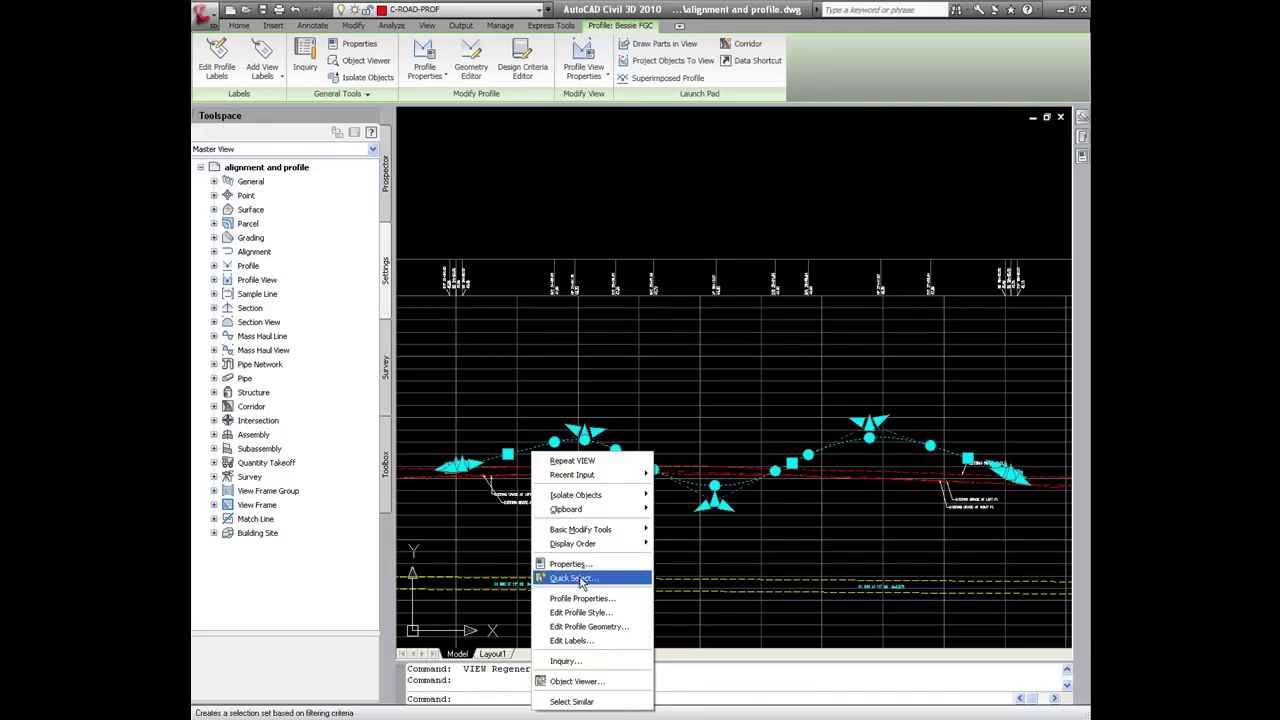
left_click(587, 641)
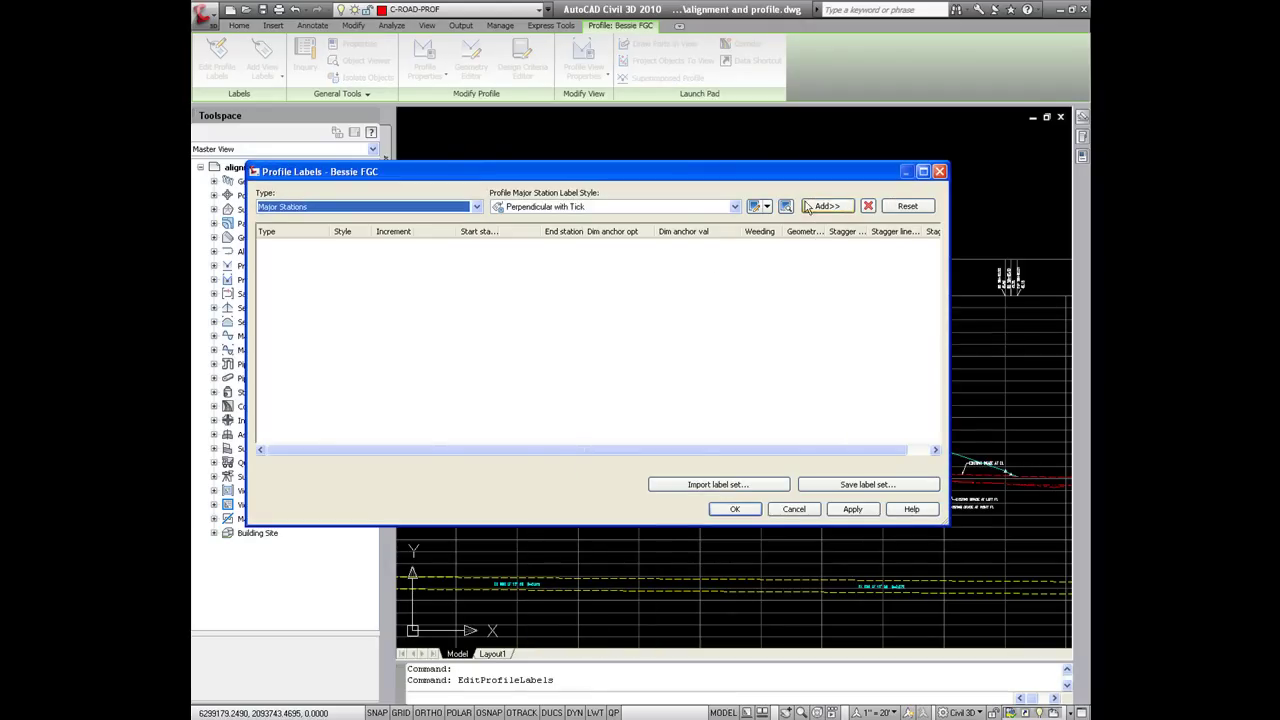
left_click(718, 484)
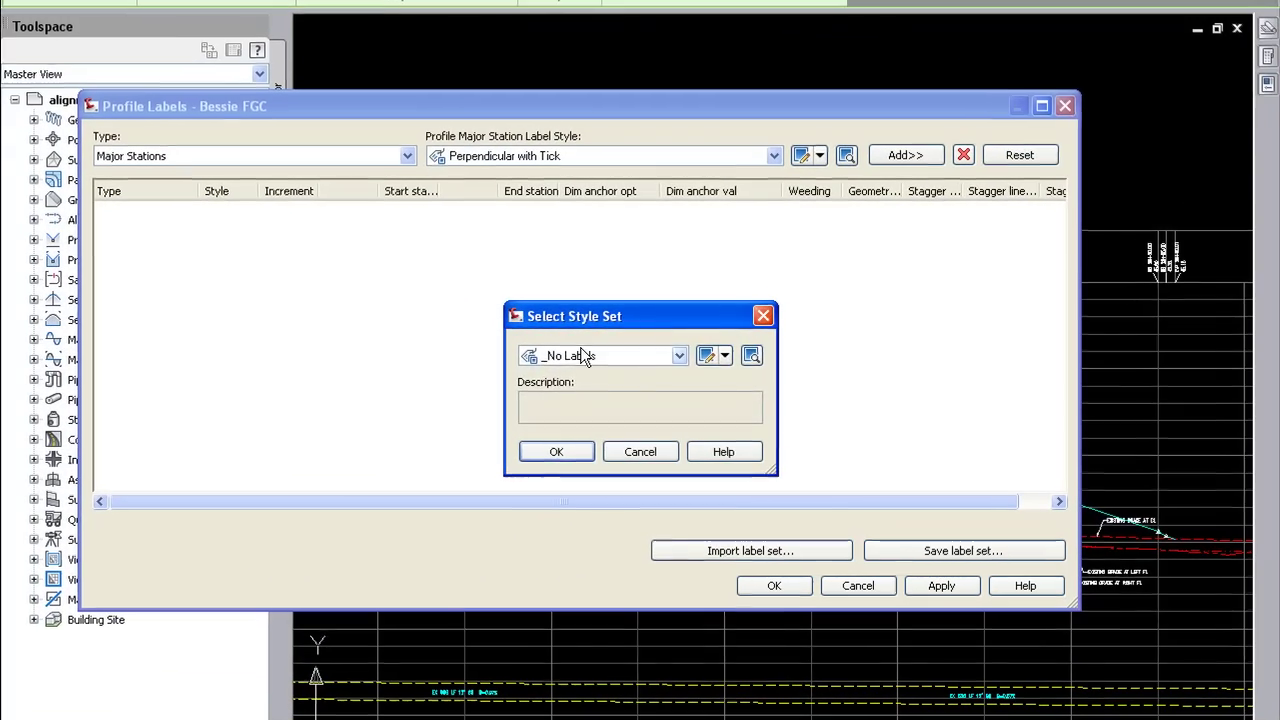
left_click(580, 350)
left_click(578, 383)
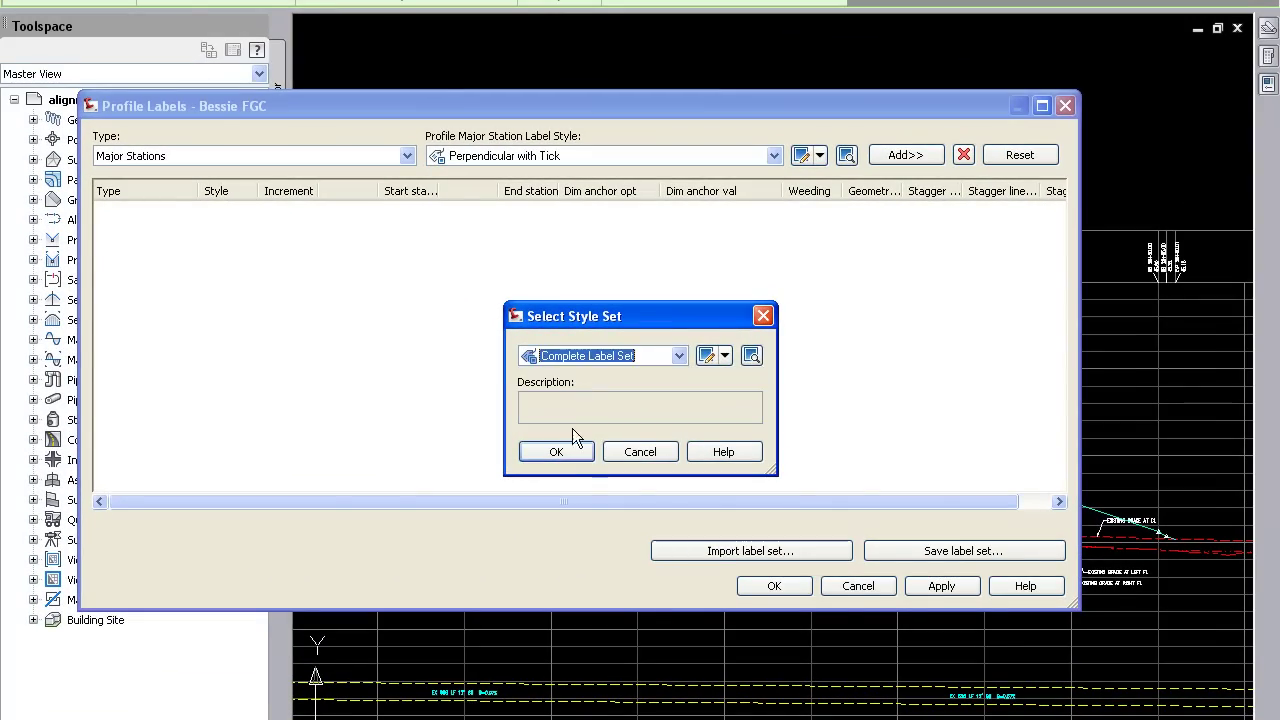
left_click(556, 452)
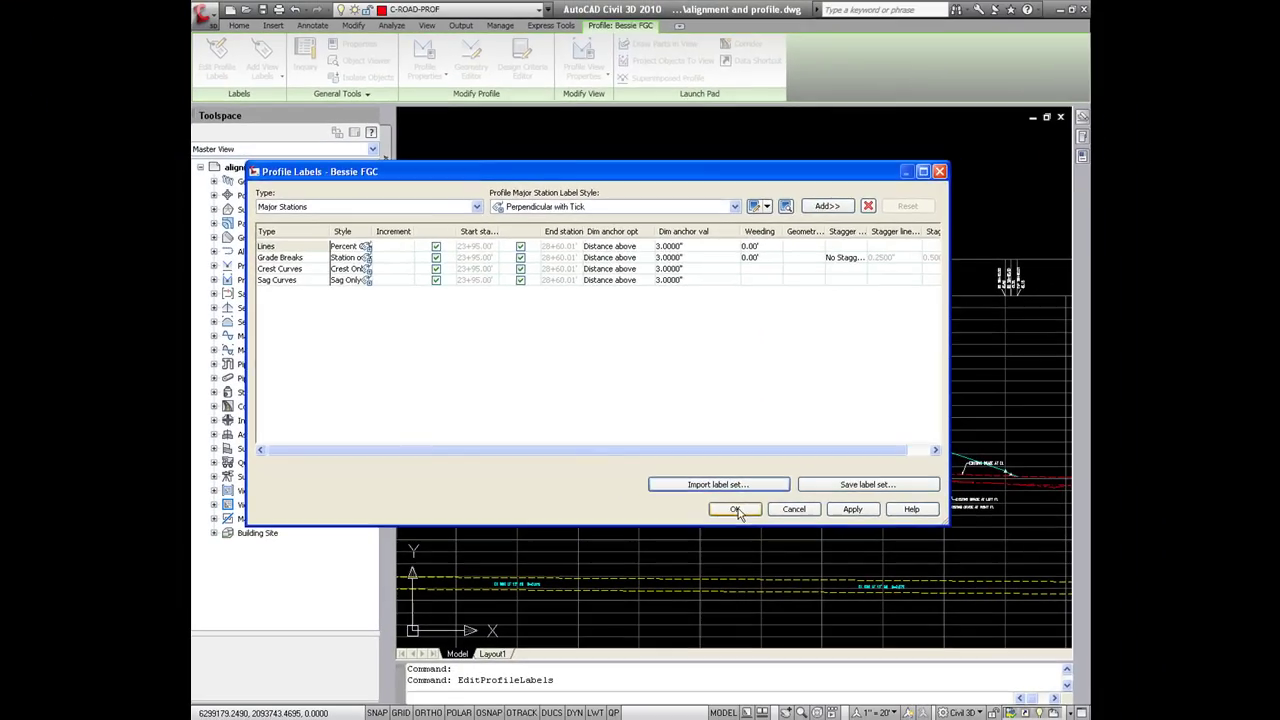
left_click(774, 586)
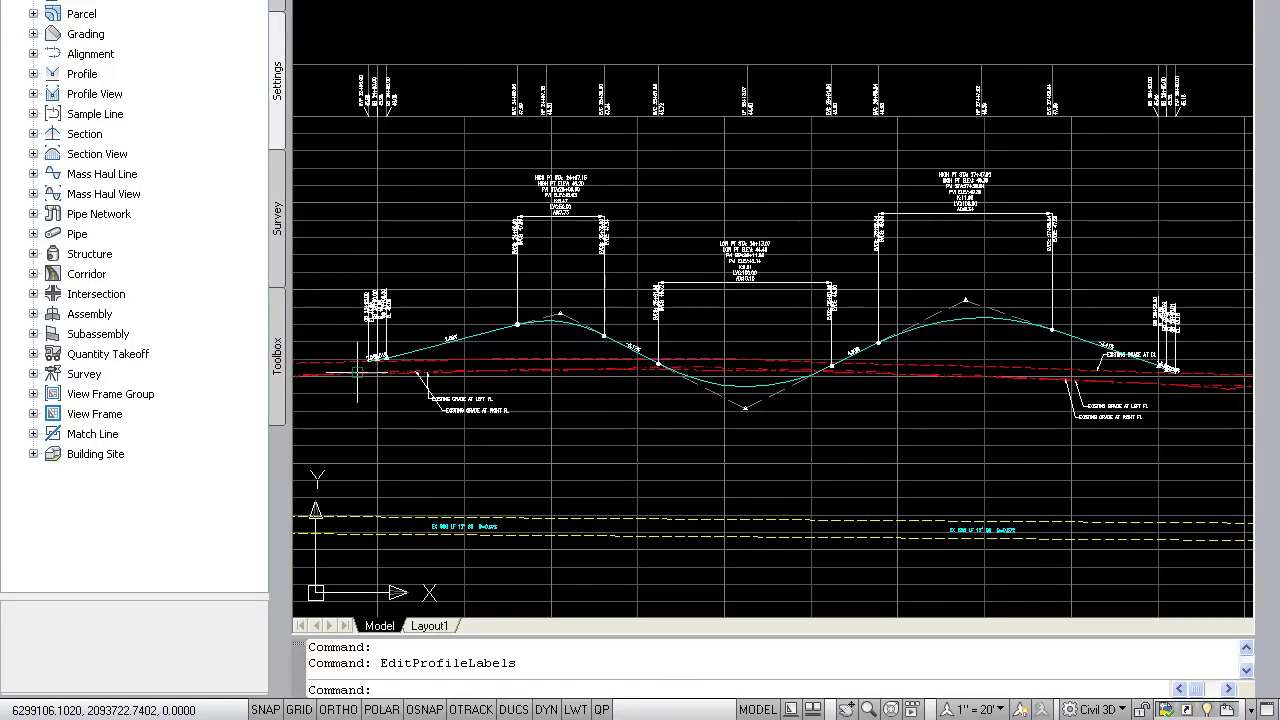
Step: Set Auto stagger to Stagger Both Sides for the Bessie FGC profile's grade break labels
type("z")
key("Return")
type("w")
key("Return")
left_click(343, 376)
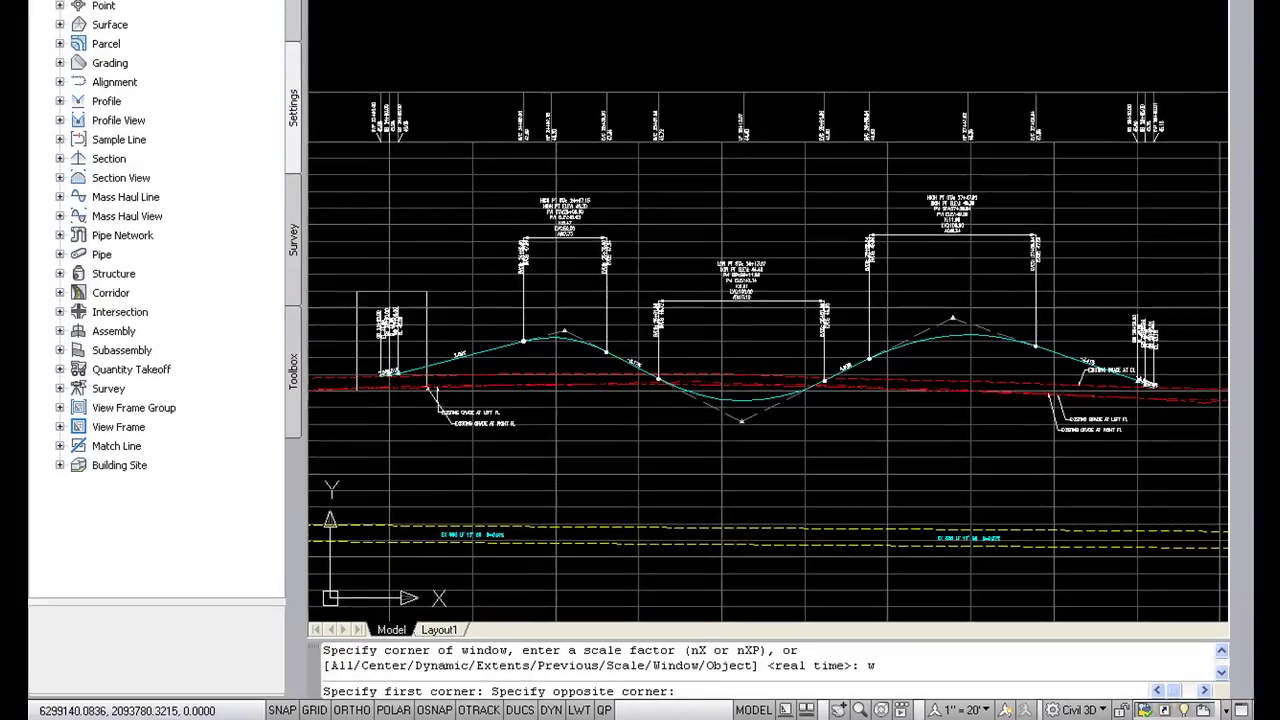
left_click(421, 267)
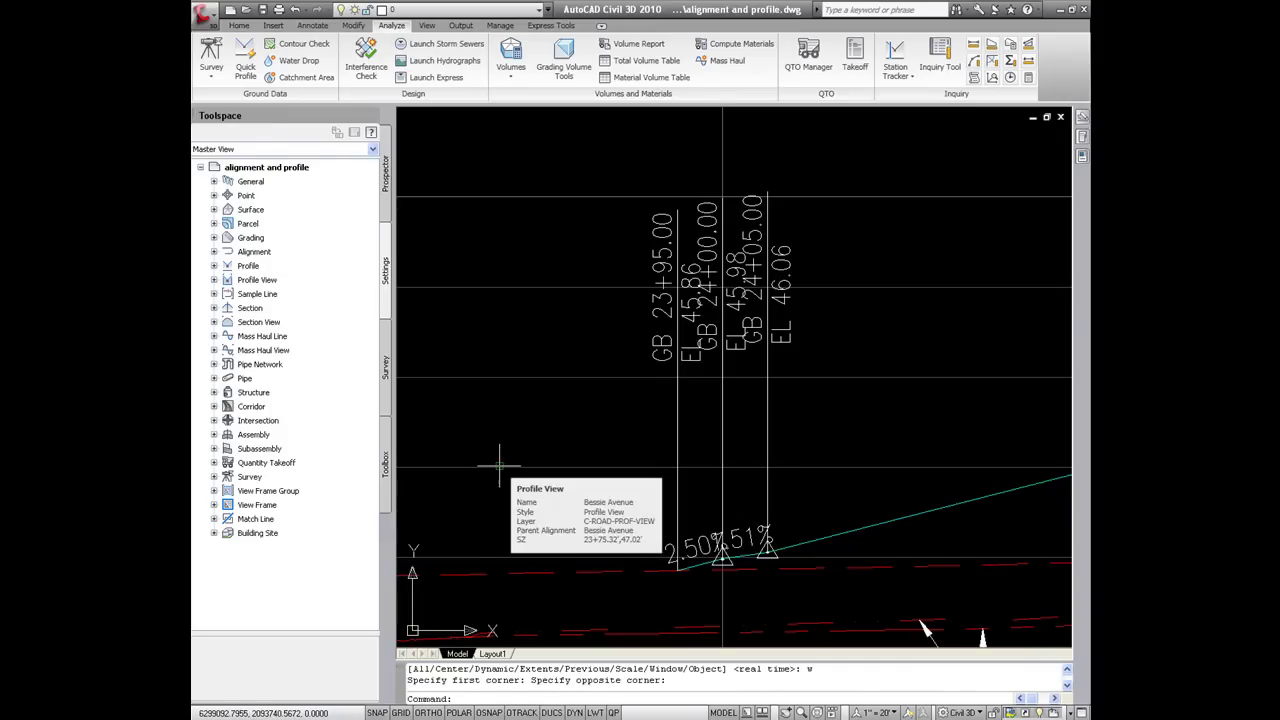
scroll(494, 460, "down", 1)
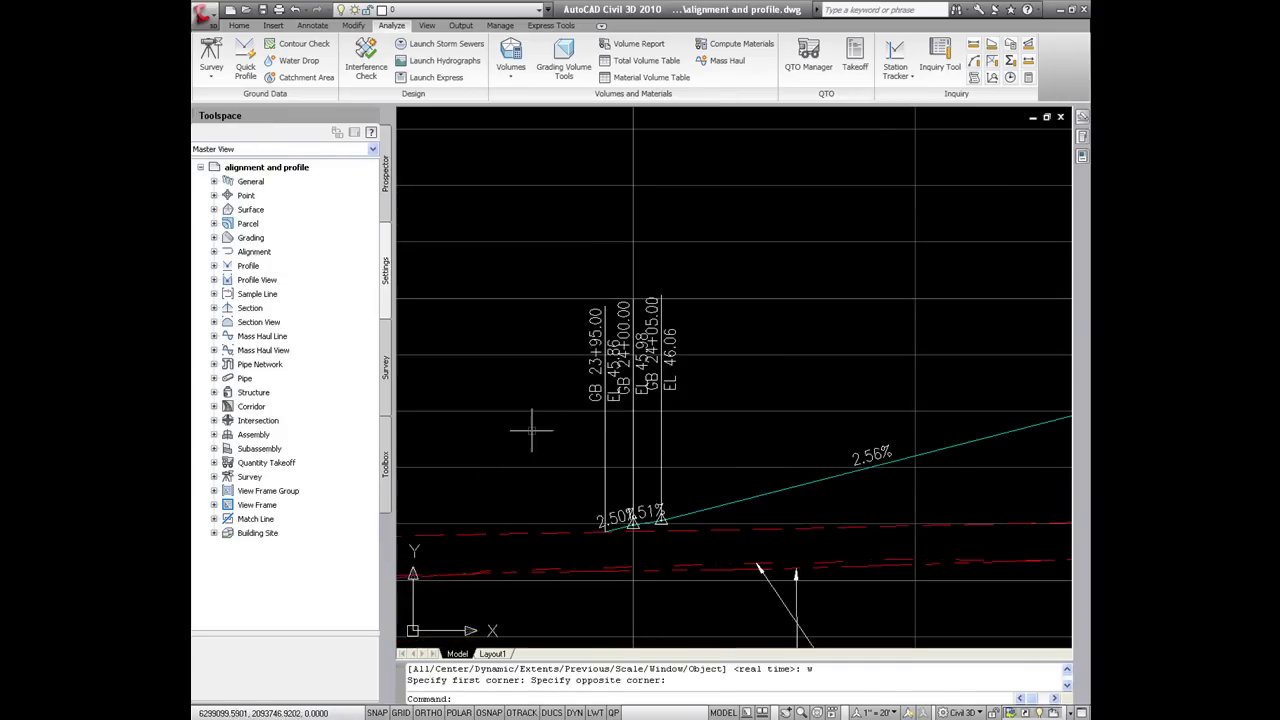
scroll(528, 432, "down", 2)
scroll(561, 402, "up", 1)
left_click(583, 408)
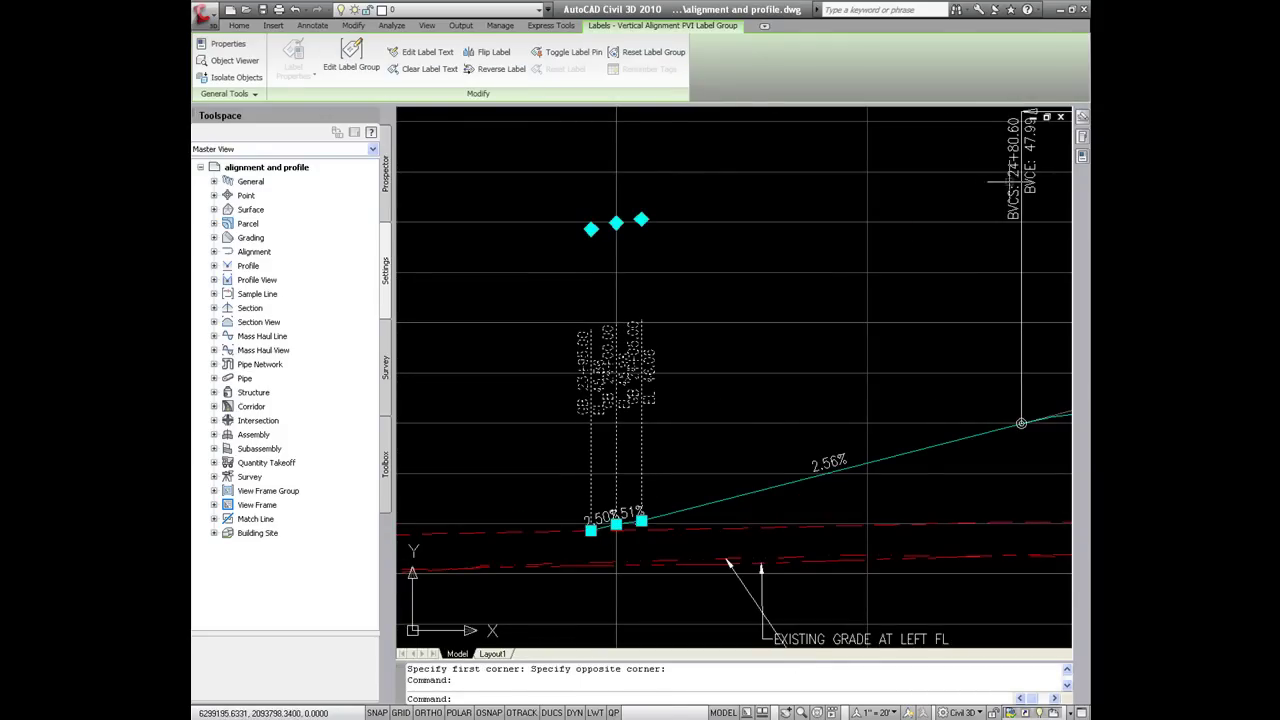
mouse_move(1081, 165)
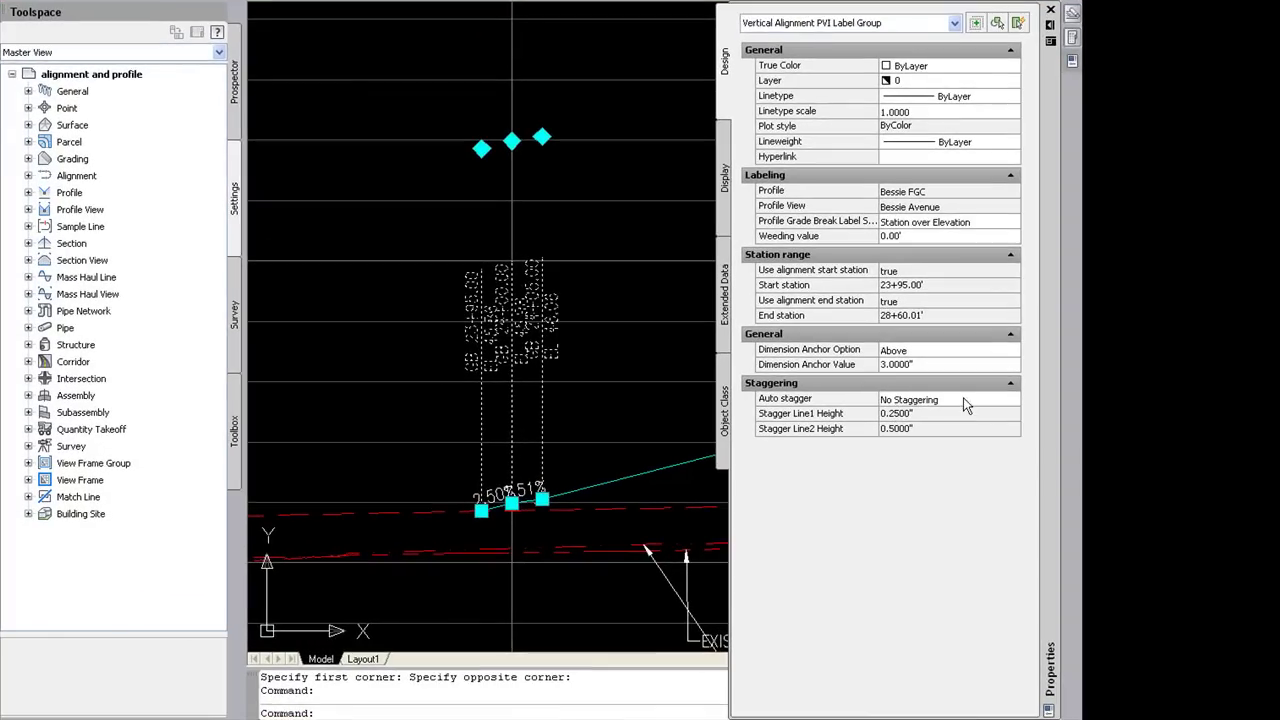
left_click(963, 399)
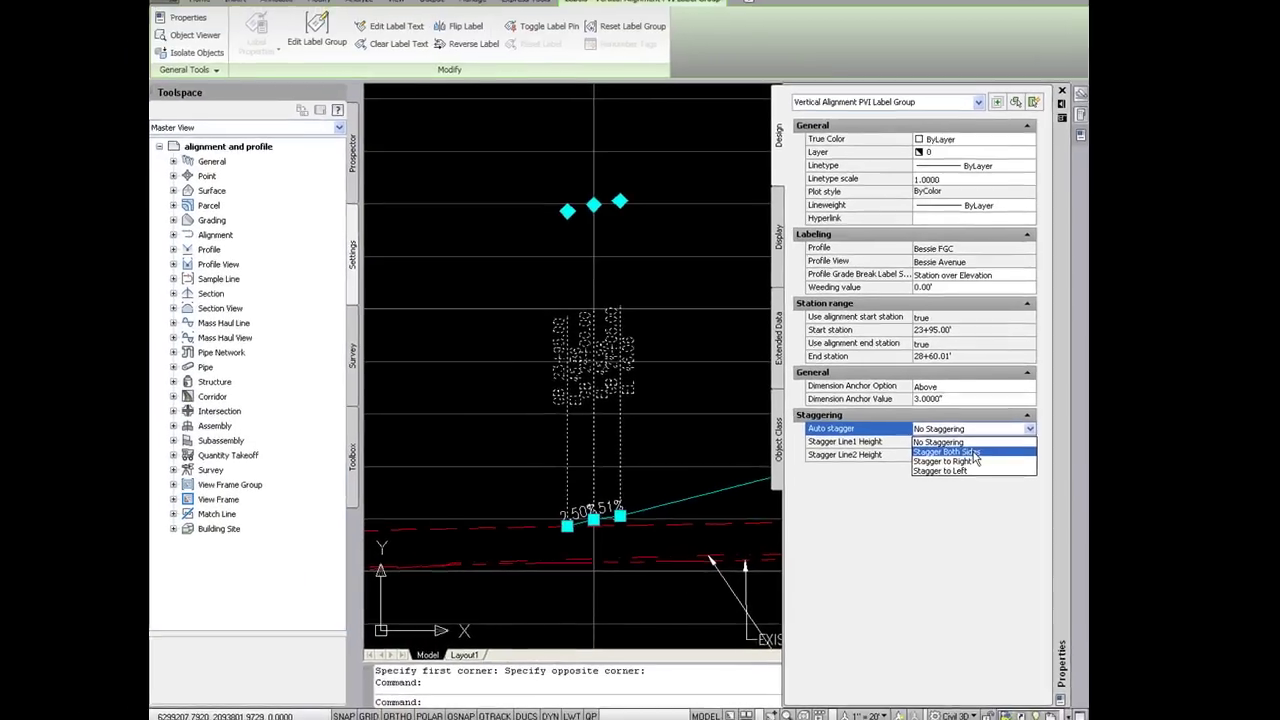
key("Return")
key("Escape")
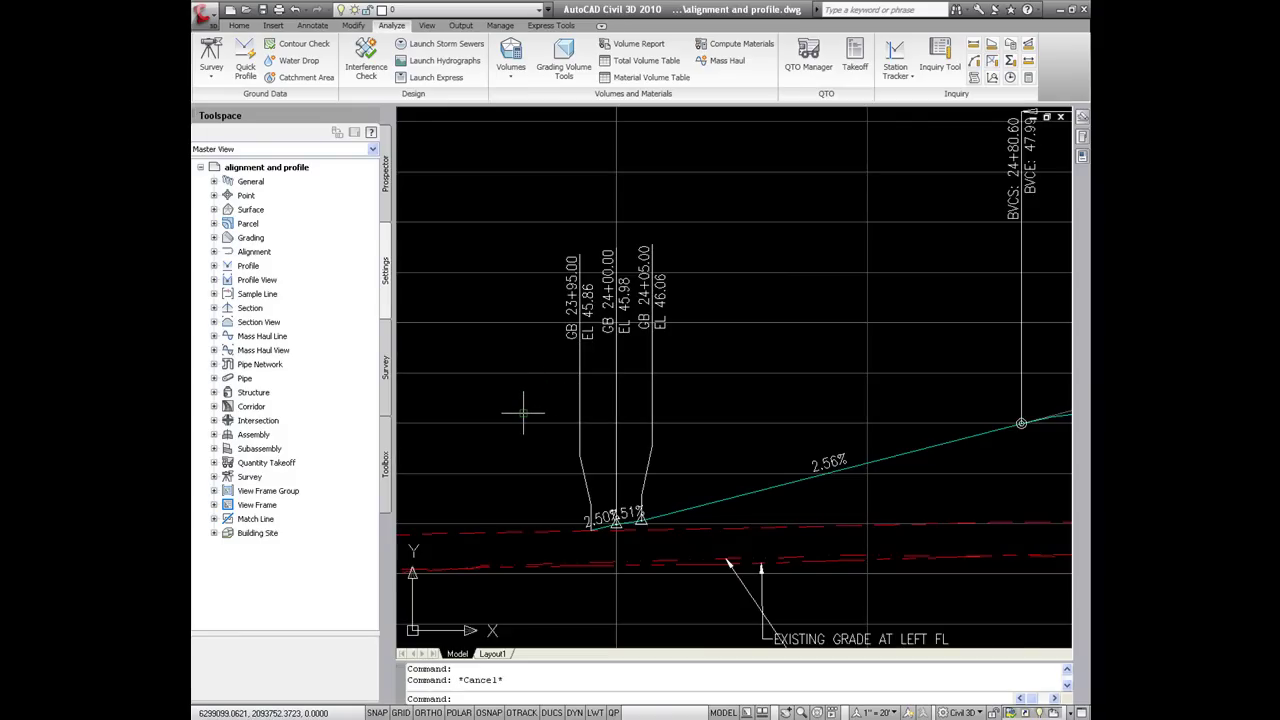
Step: Examine the grade break labels at both ends of the Bessie FGC profile and the station labels in the band above
scroll(523, 412, "down", 2)
scroll(523, 412, "down", 3)
scroll(562, 424, "down", 2)
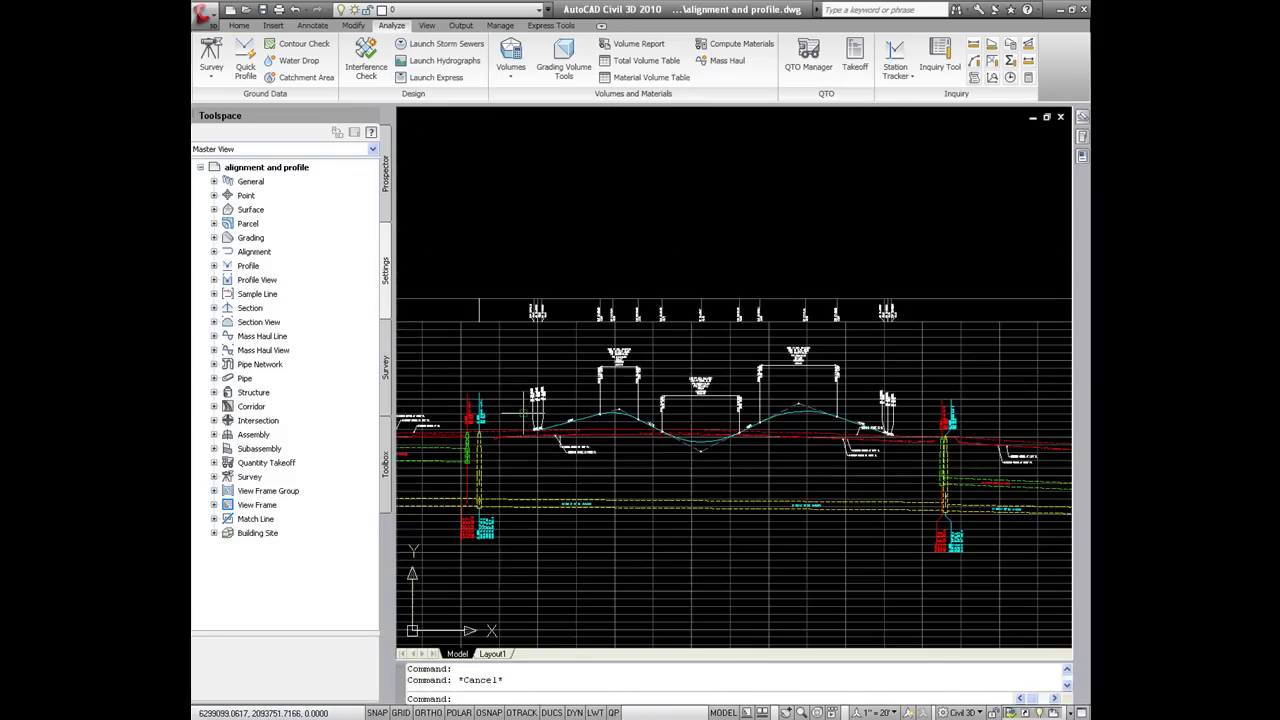
scroll(877, 415, "up", 3)
scroll(827, 435, "up", 3)
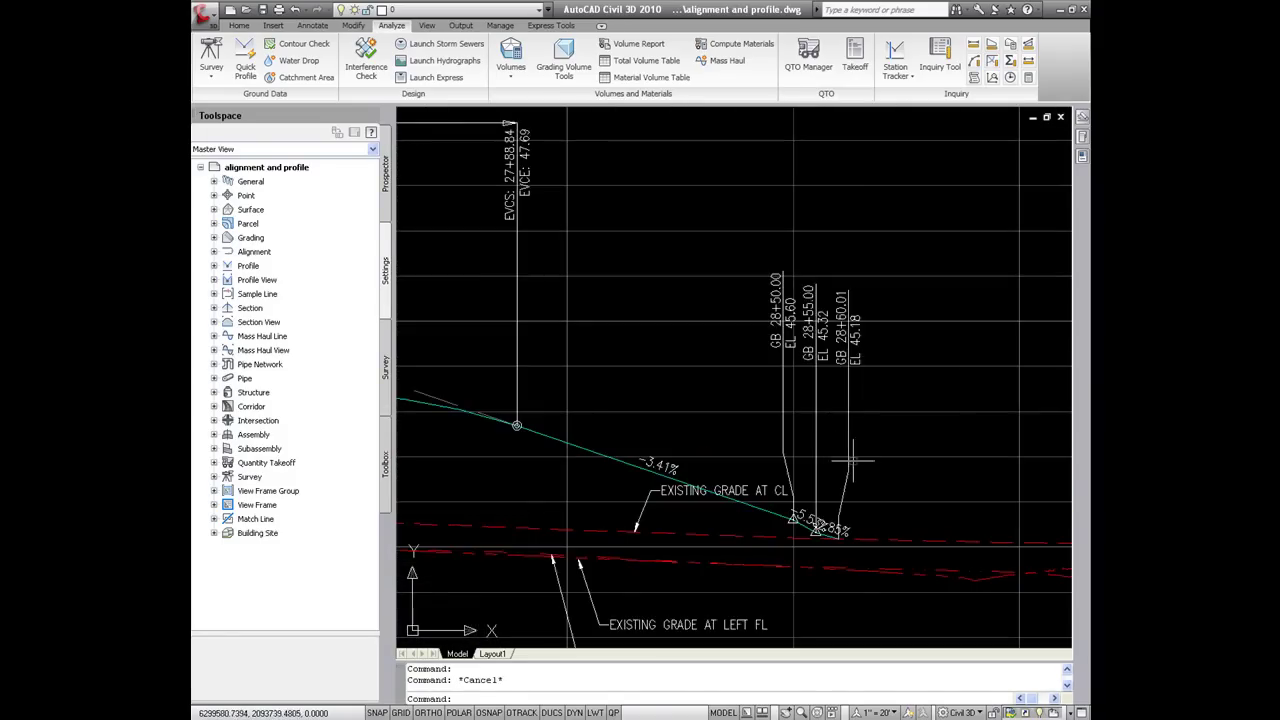
scroll(848, 457, "down", 2)
scroll(906, 429, "down", 4)
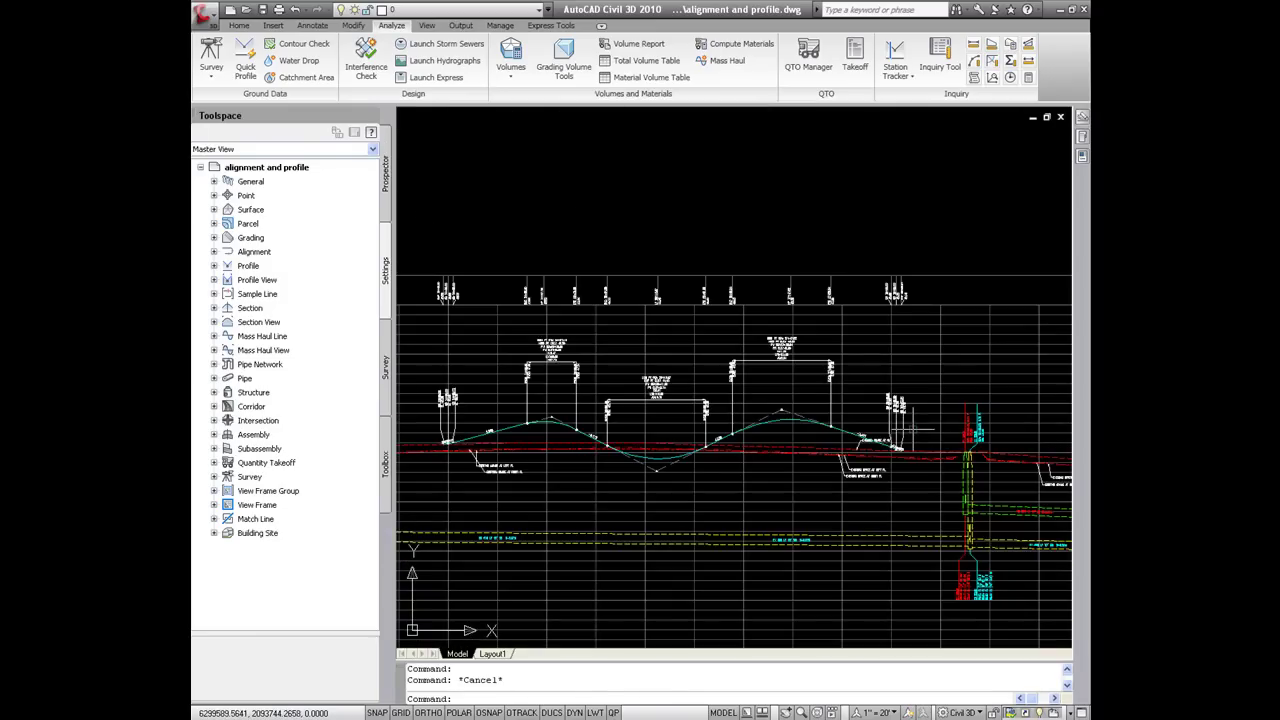
scroll(734, 407, "down", 2)
scroll(673, 411, "up", 2)
scroll(691, 420, "up", 2)
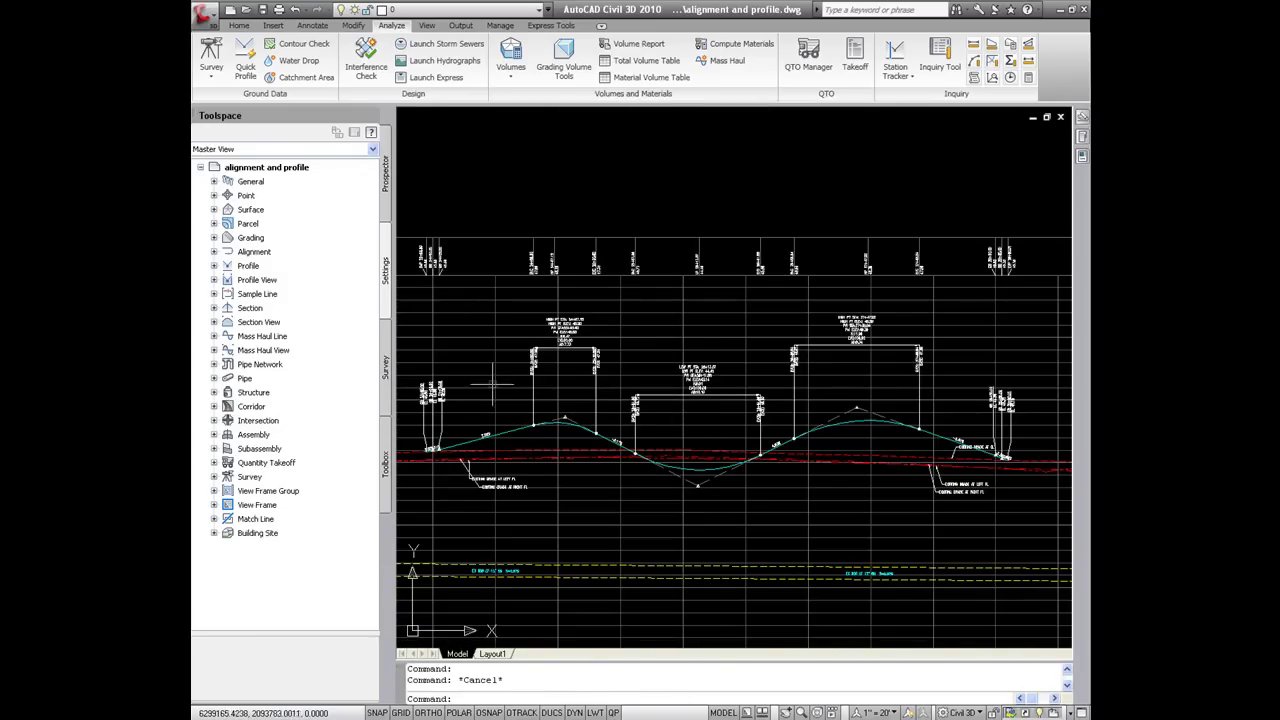
scroll(411, 264, "up", 5)
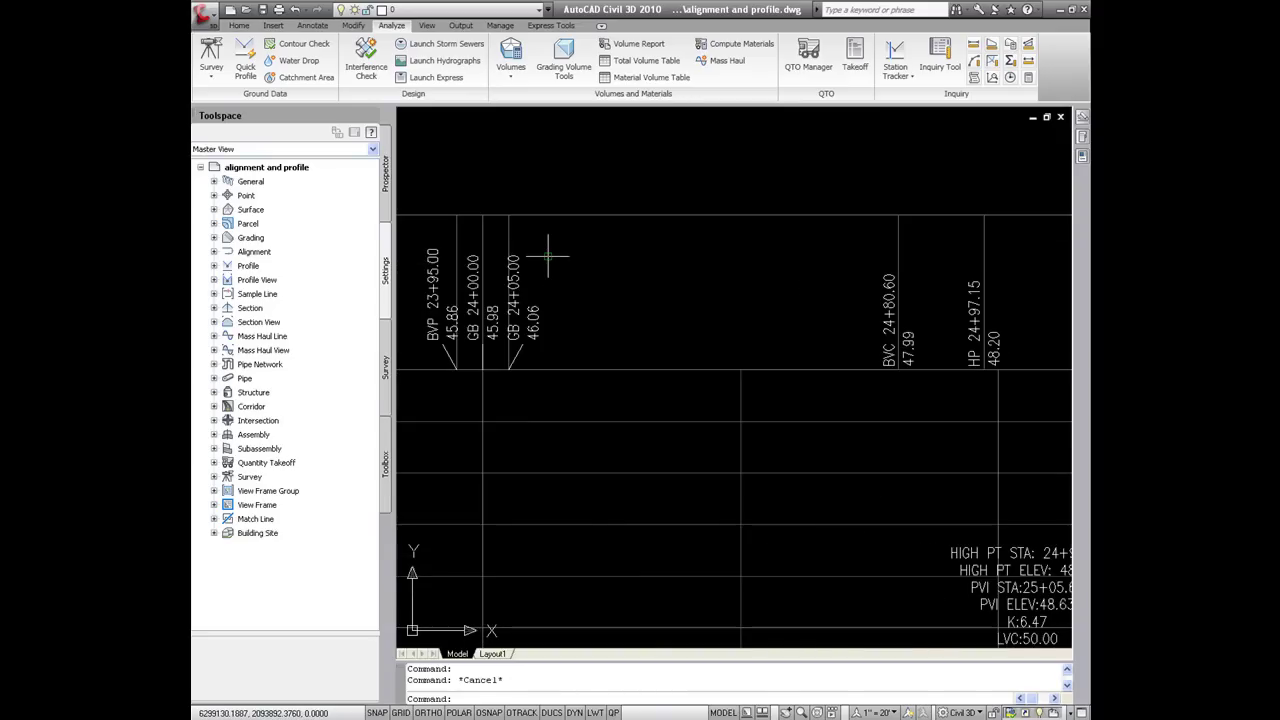
scroll(550, 258, "down", 4)
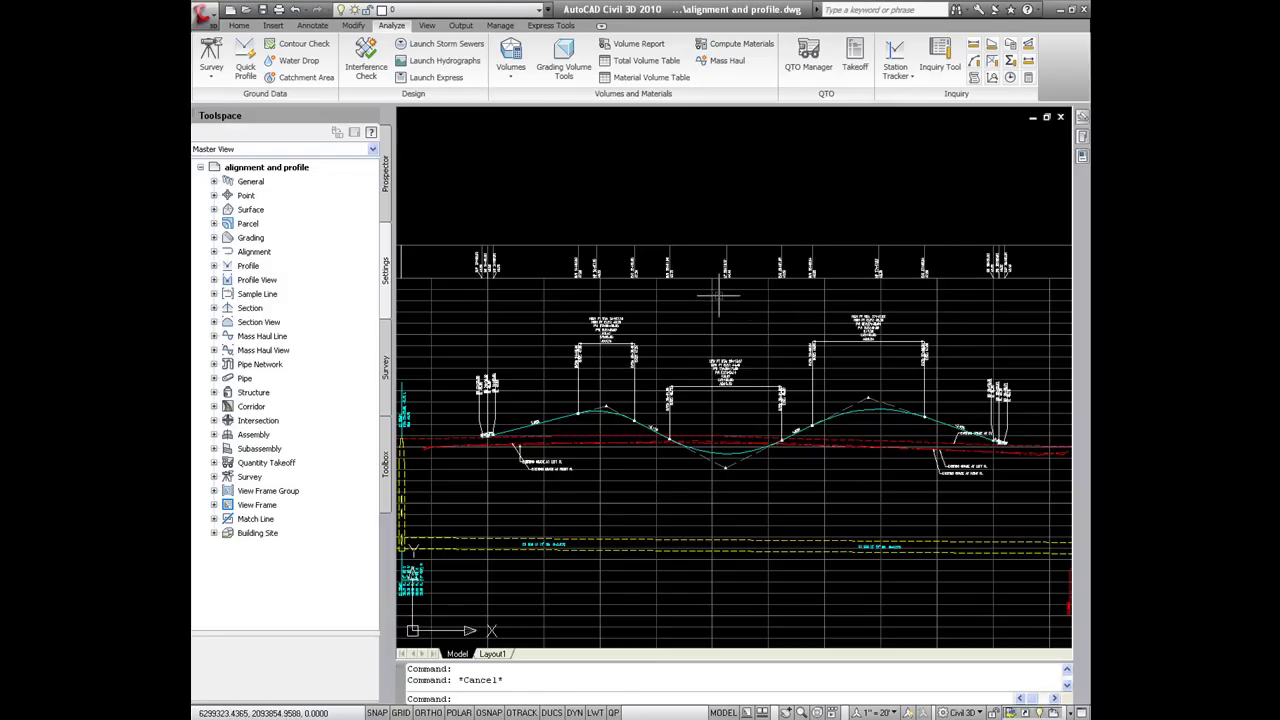
Step: Add a cut and a fill hatch area between Bessie OG - Surface (3) and Bessie FGC in the Bessie Avenue profile view
mouse_move(712, 308)
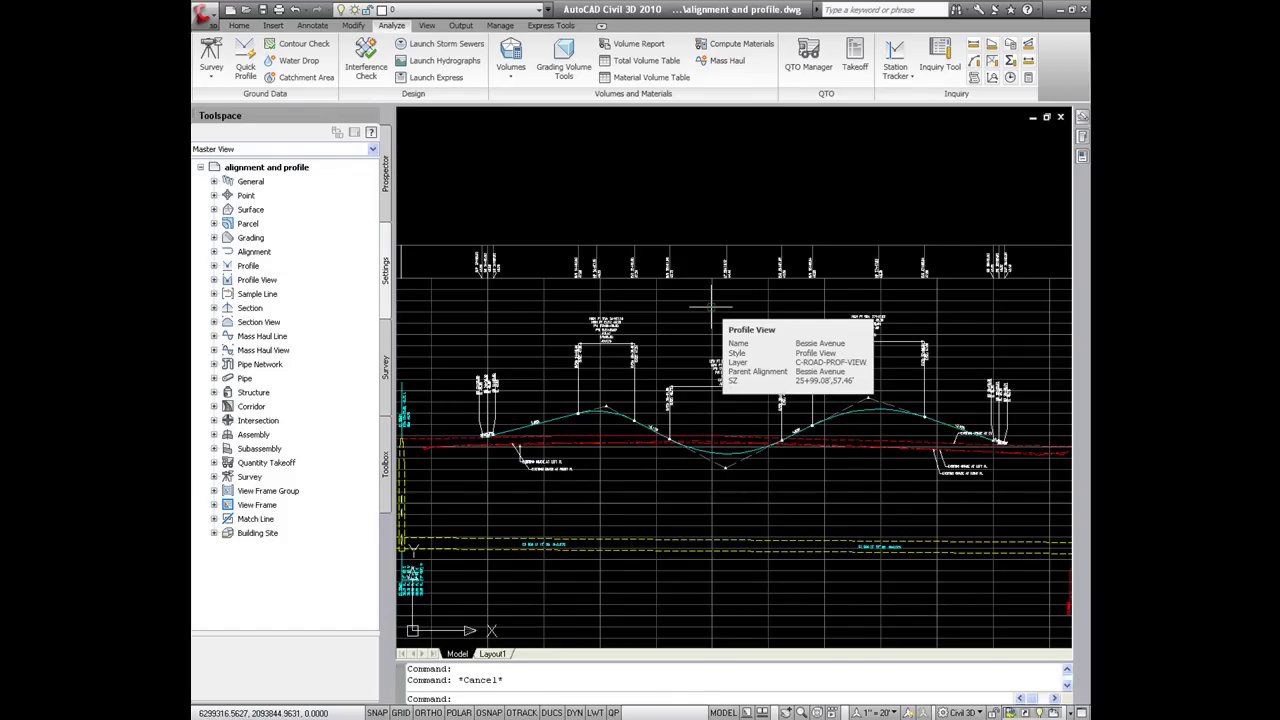
left_click(711, 309)
right_click(711, 309)
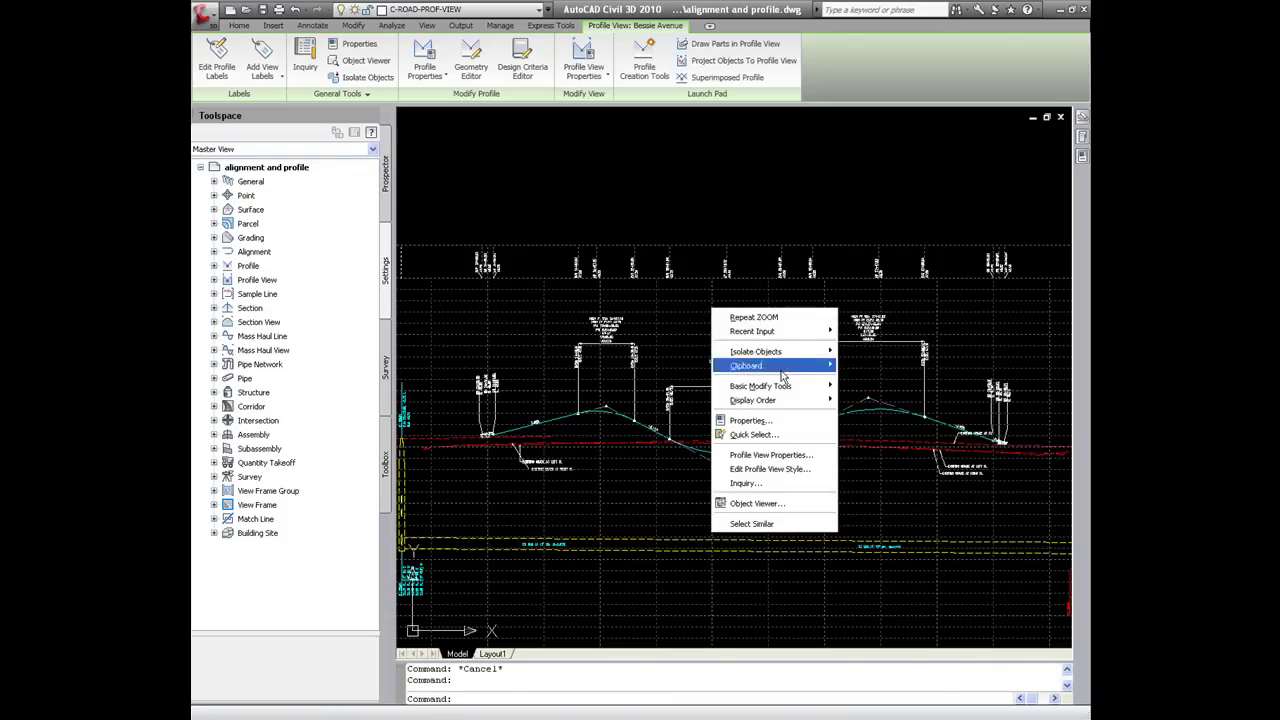
left_click(776, 457)
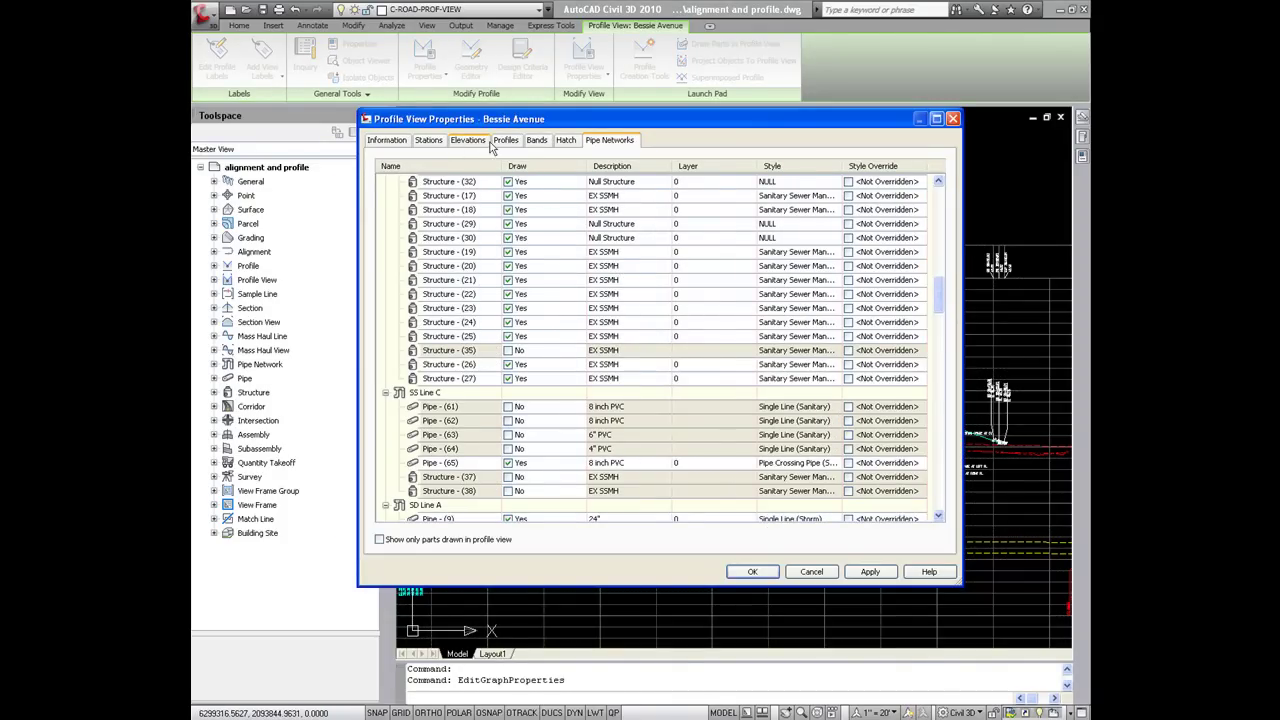
left_click(565, 142)
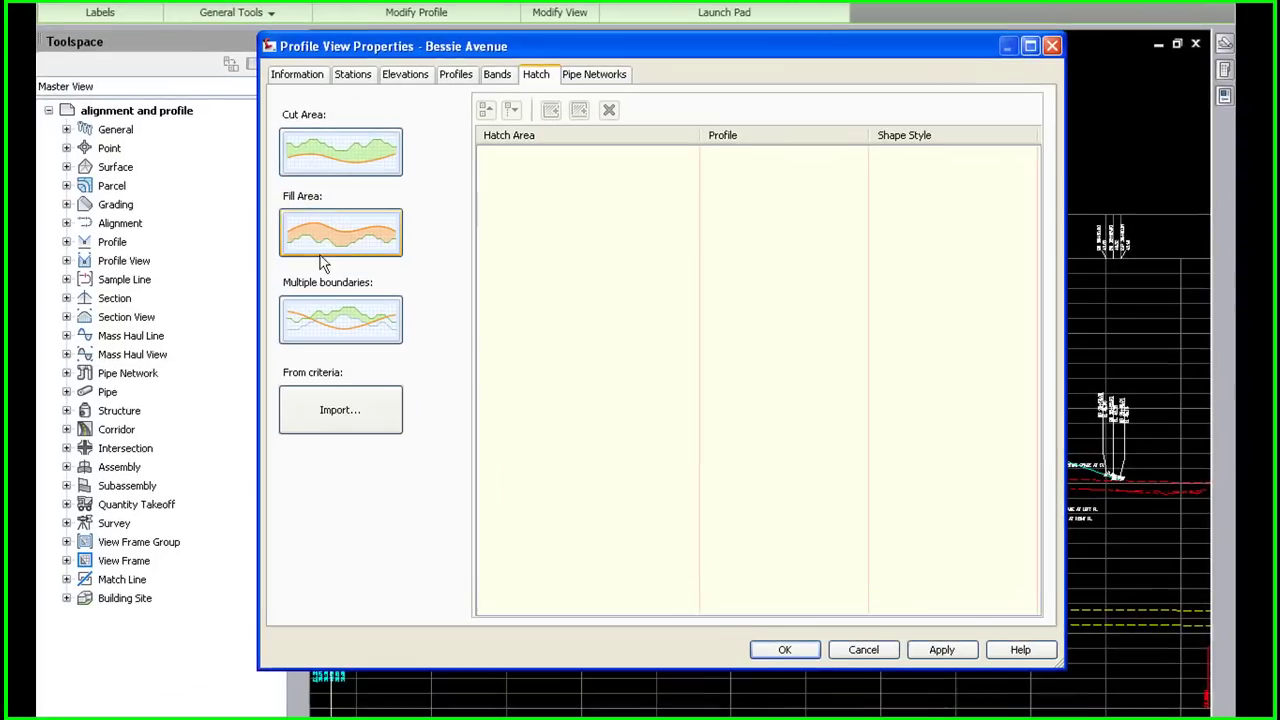
left_click(326, 140)
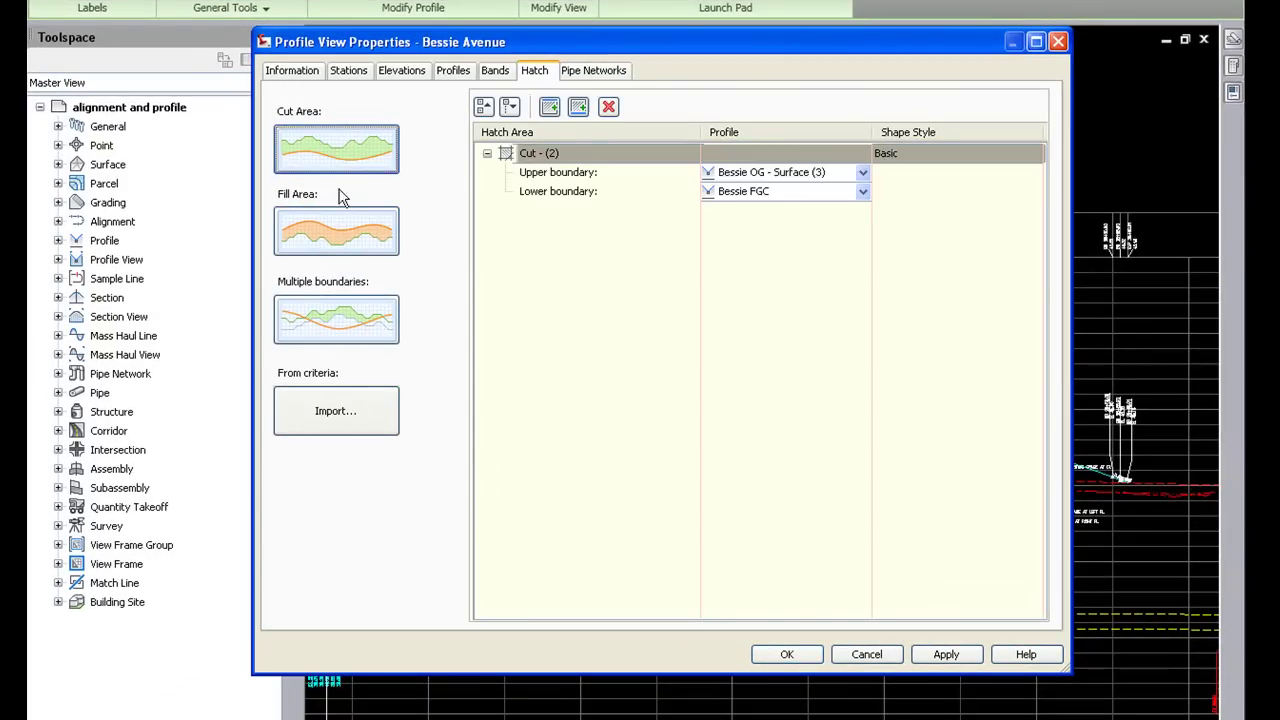
left_click(324, 235)
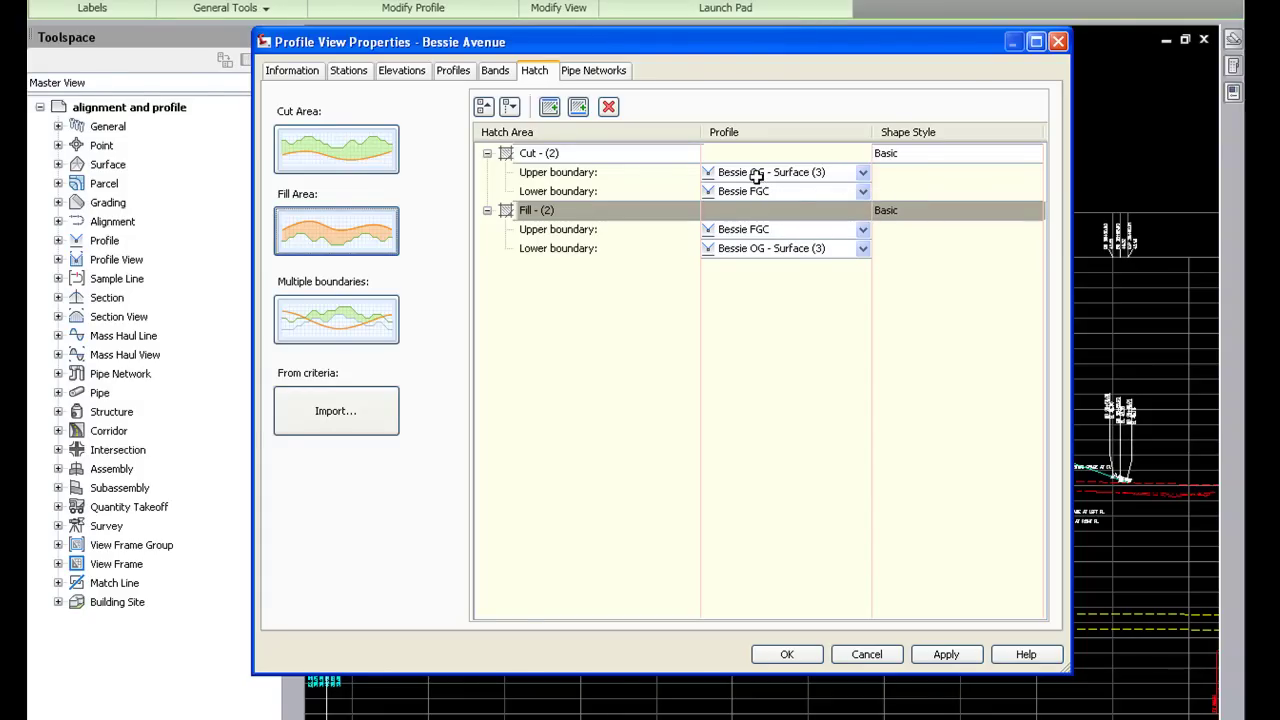
Step: Assign the Cut Material shape style to the cut hatch and Fill Material to the fill hatch, and apply the profile view properties
left_click(948, 152)
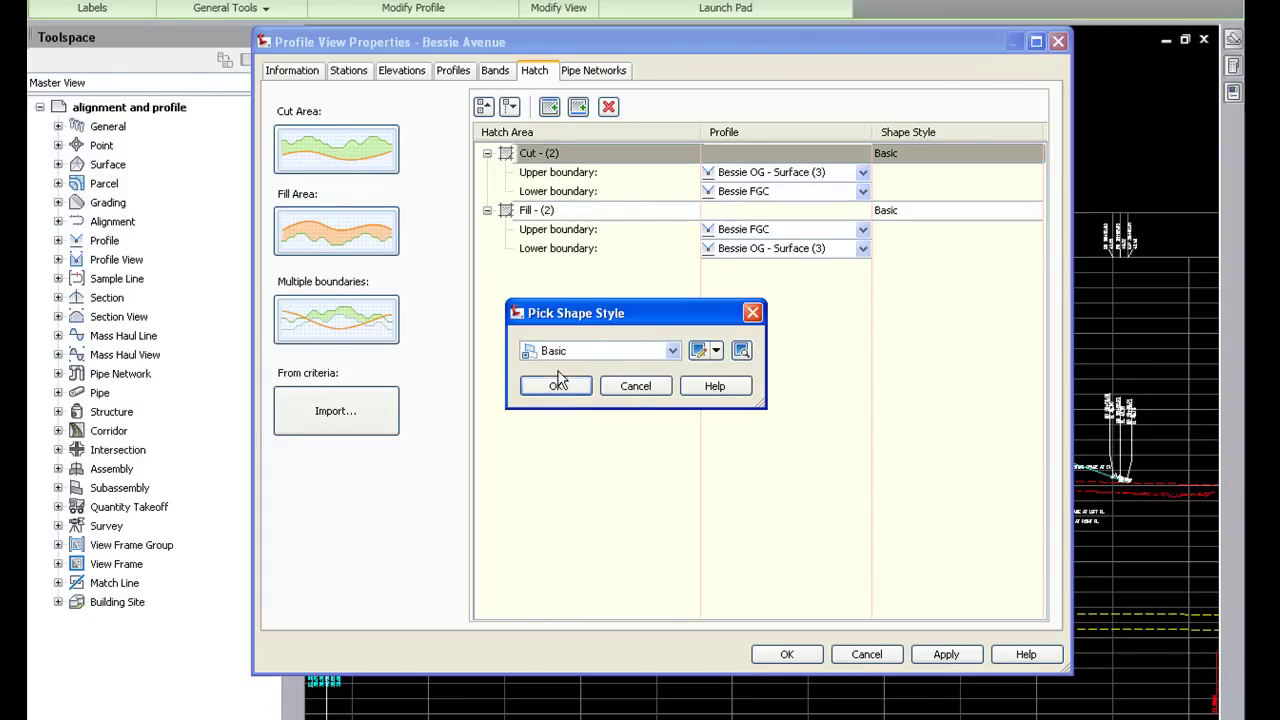
left_click(582, 352)
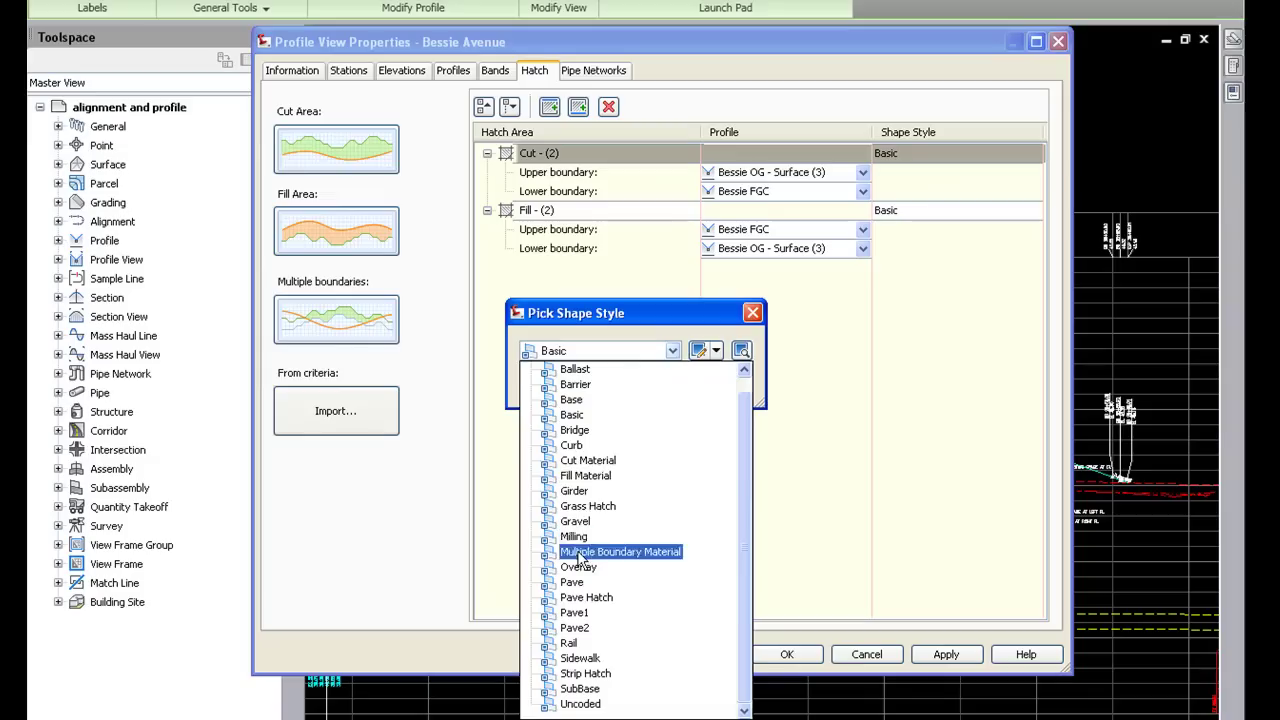
left_click(586, 460)
left_click(569, 385)
left_click(935, 209)
left_click(572, 352)
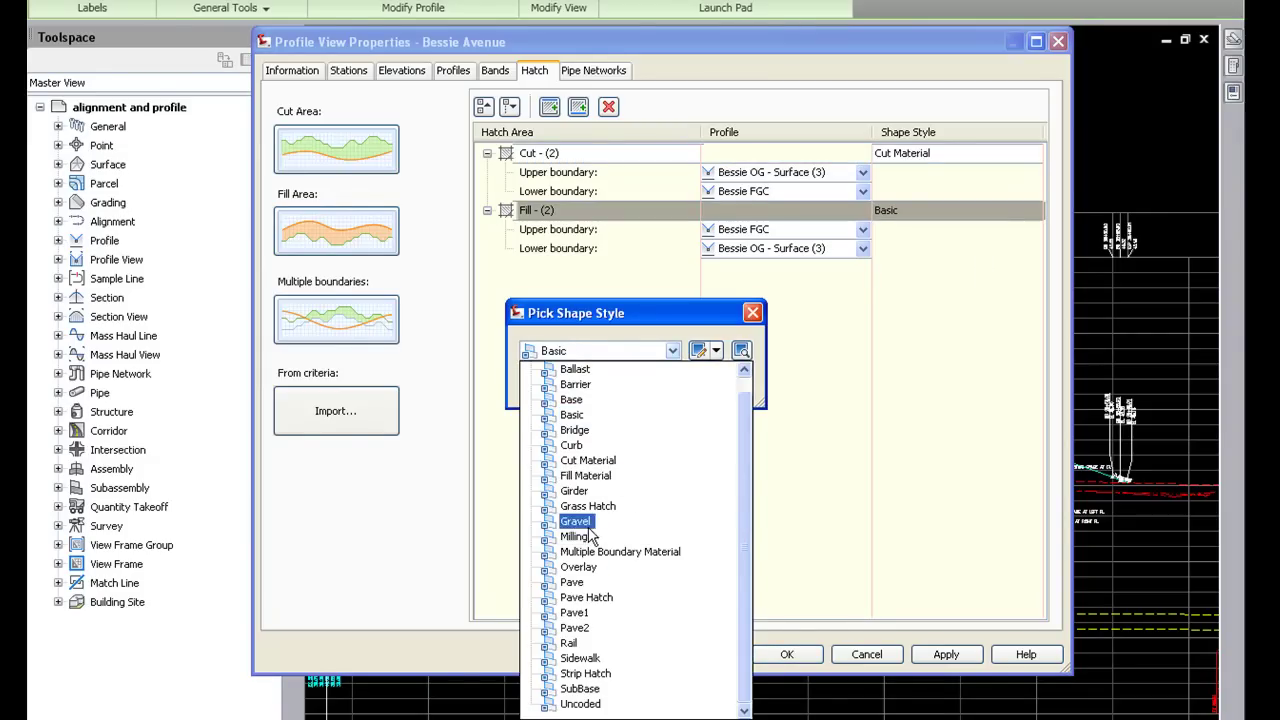
left_click(585, 480)
left_click(556, 386)
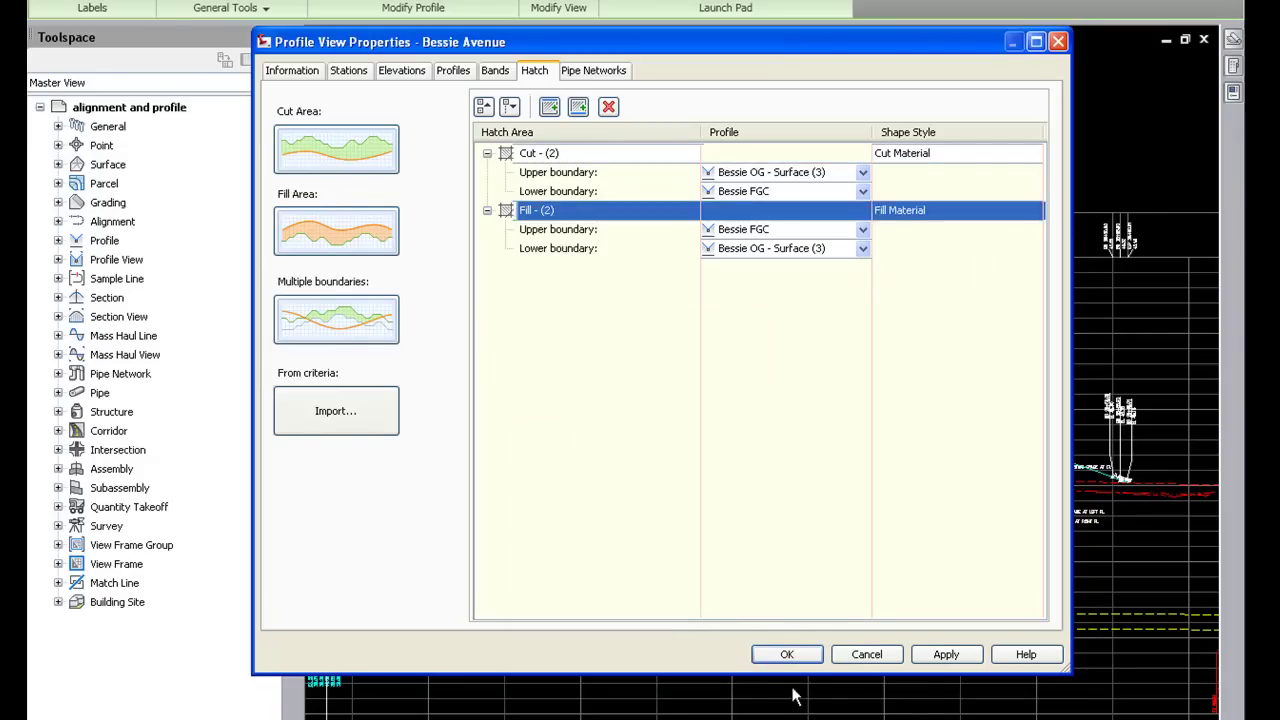
left_click(787, 655)
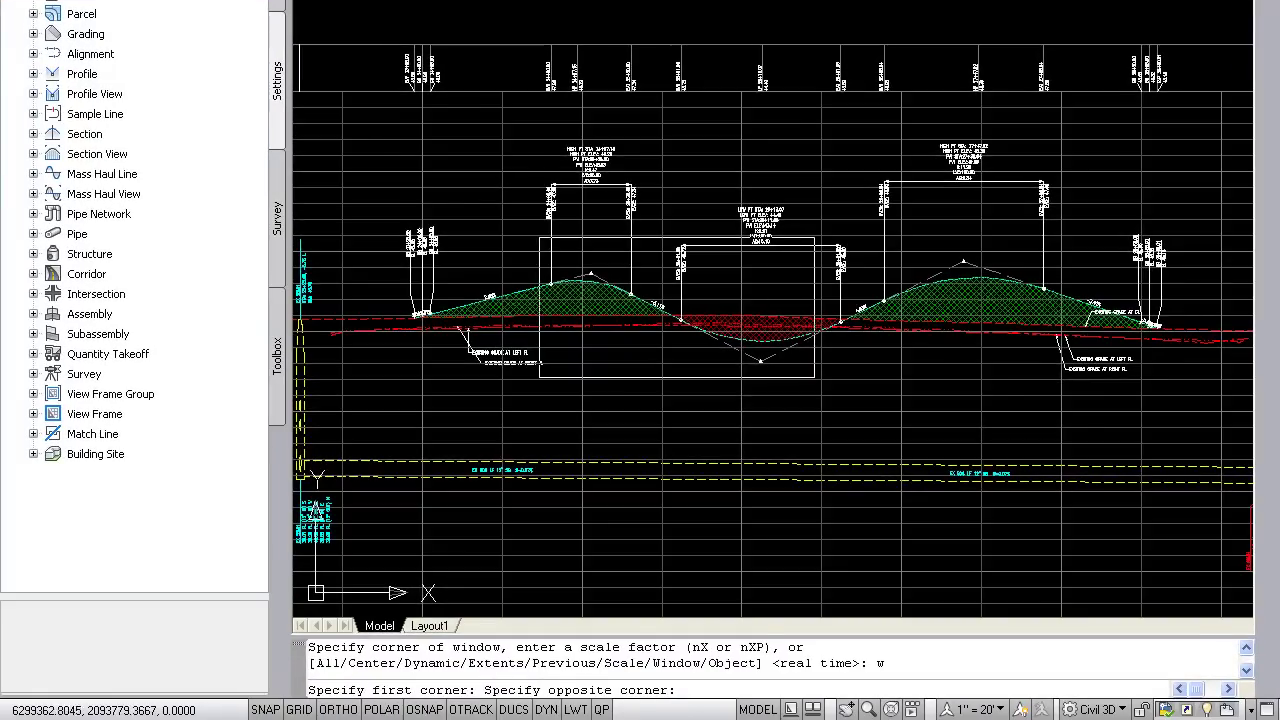
Step: Inspect the cut and fill hatching up close between the first crest and the sag curve, and restore the previous view
left_click(814, 378)
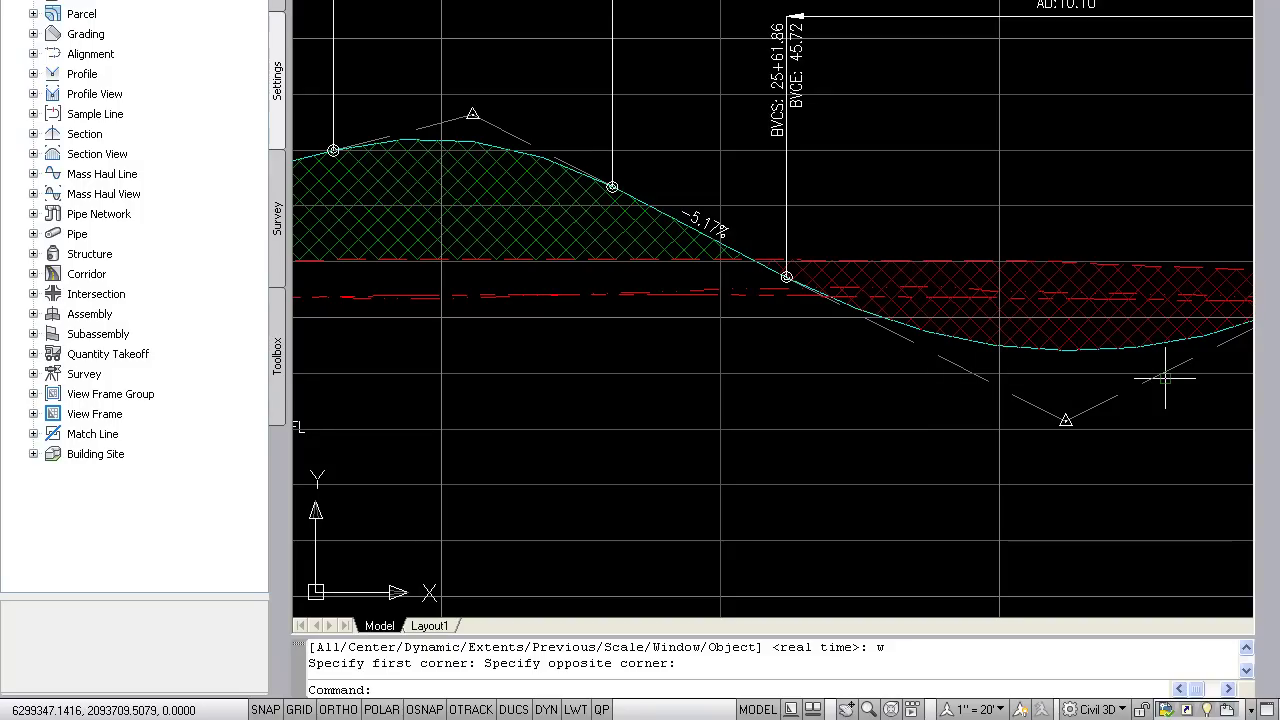
type("z")
key("Return")
type("p")
key("Return")
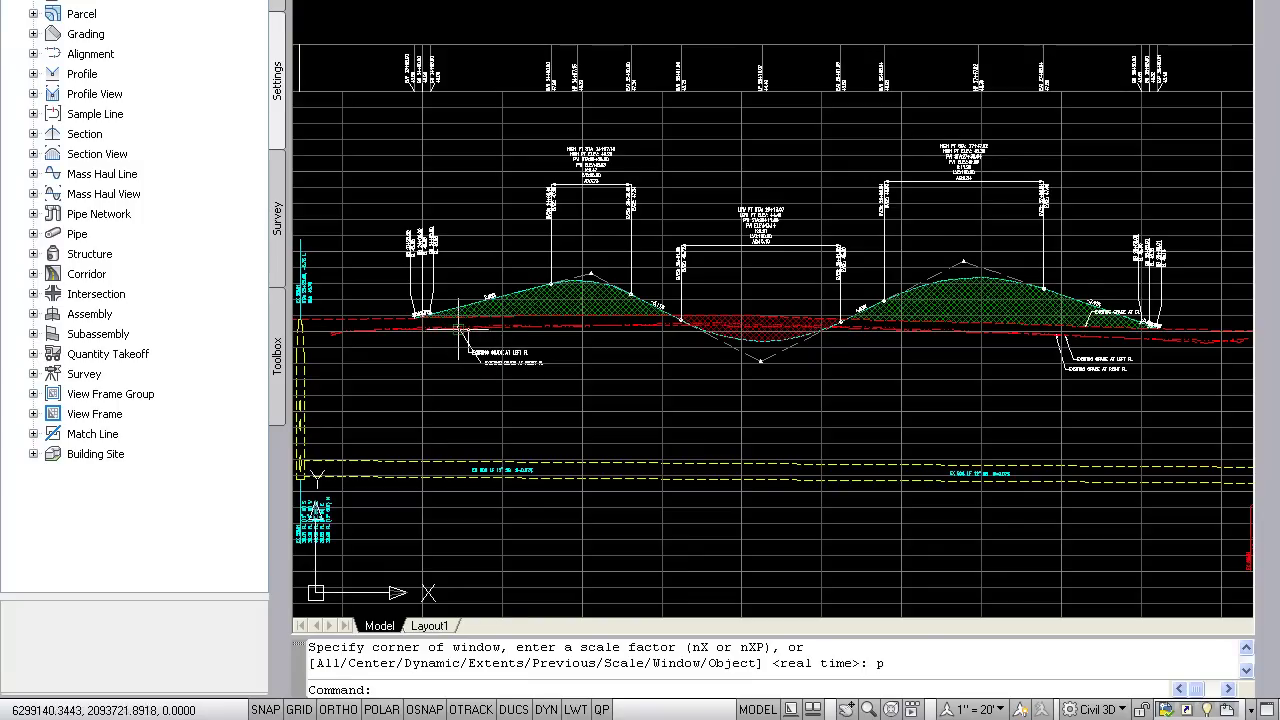
Step: Add a vertex to the leader of the EXISTING GRADE AT RIGHT FL label near the profile's start, routing it around the left FL leader
type("z")
key("Return")
type("w")
key("Return")
left_click(397, 382)
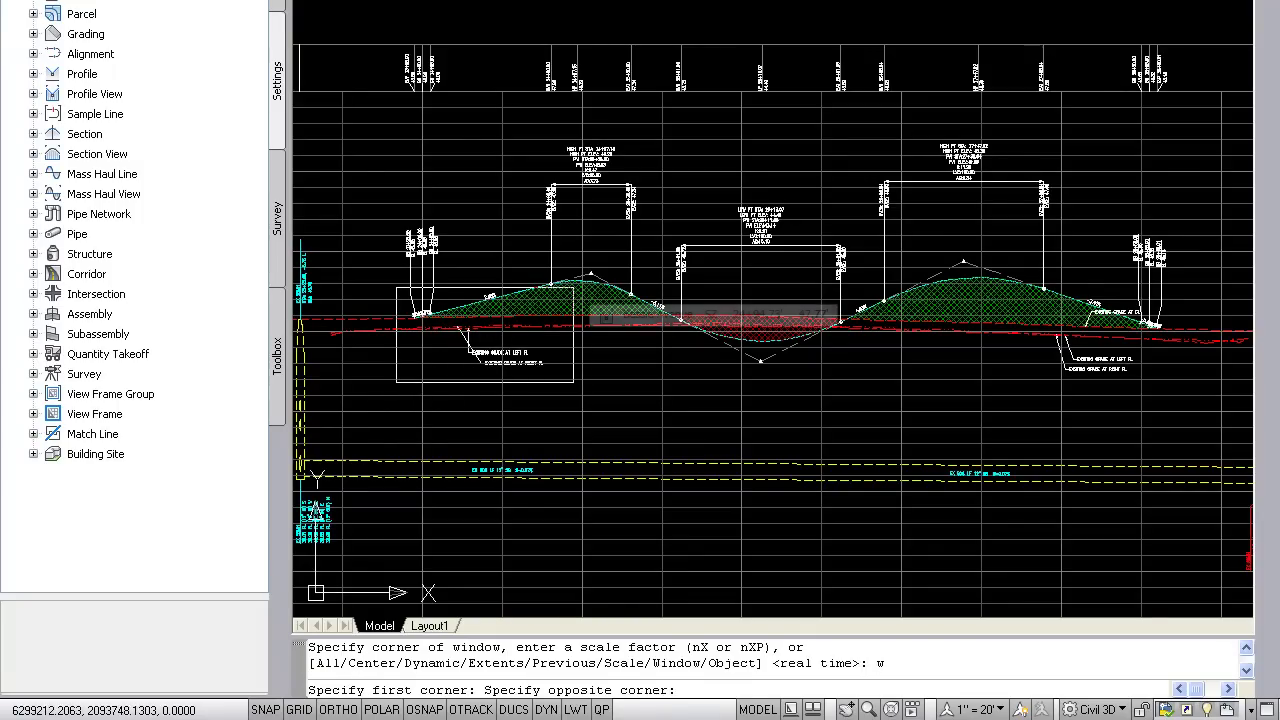
left_click(573, 288)
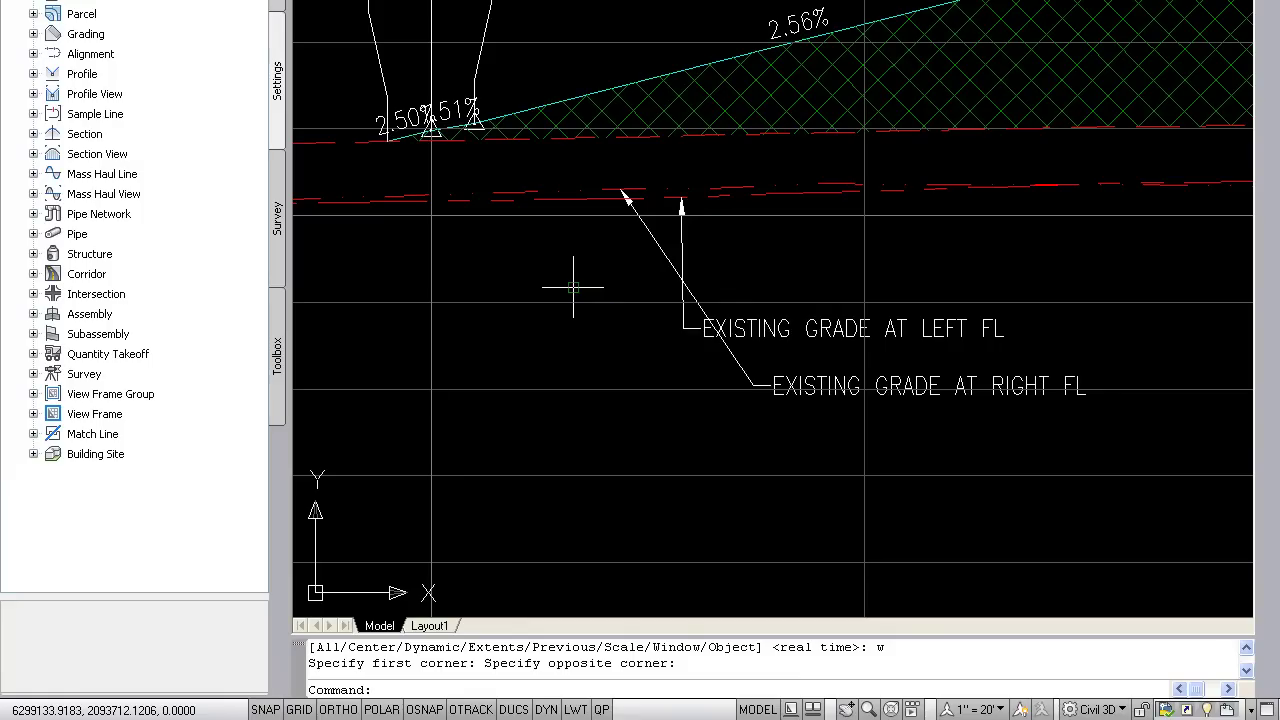
left_click(797, 379)
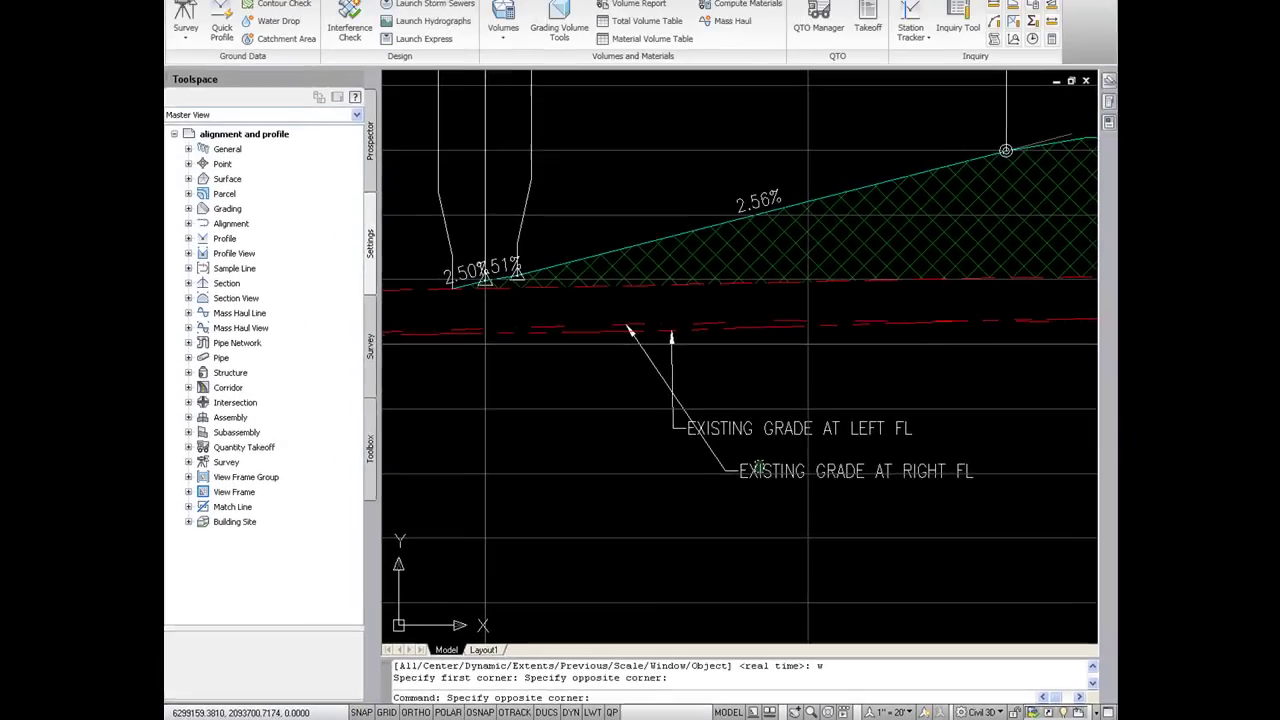
left_click(758, 468)
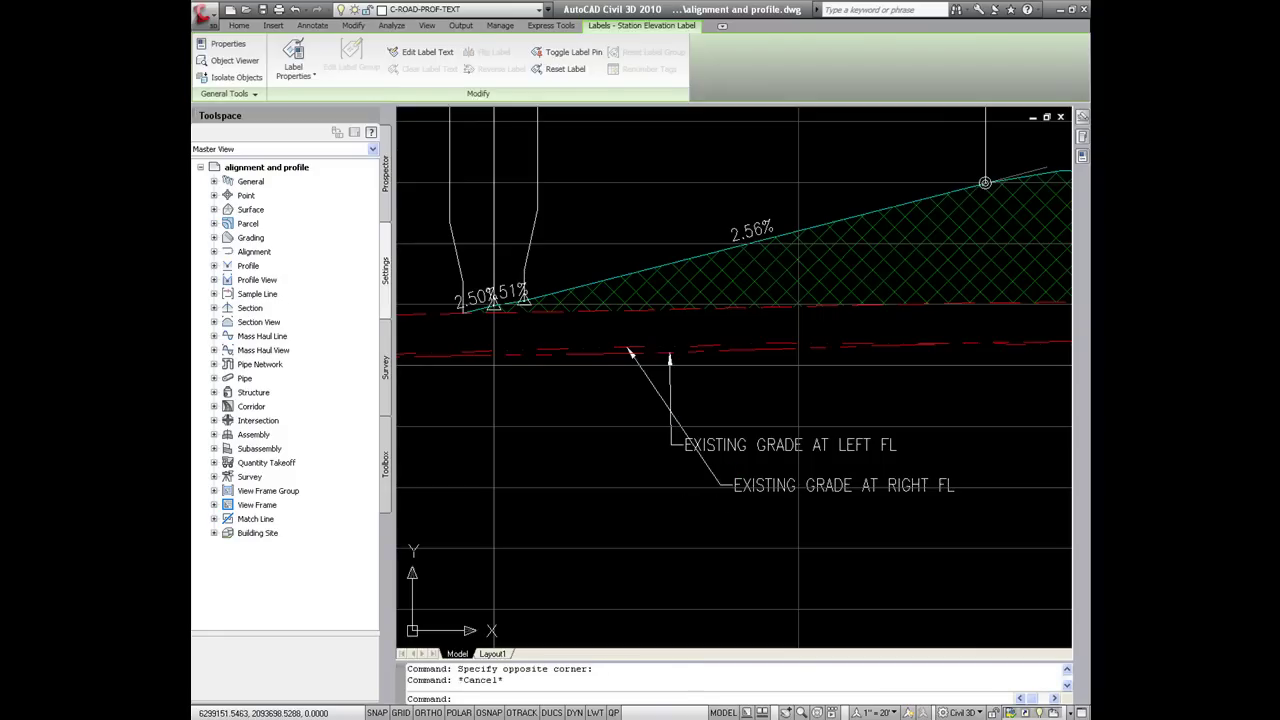
key("Escape")
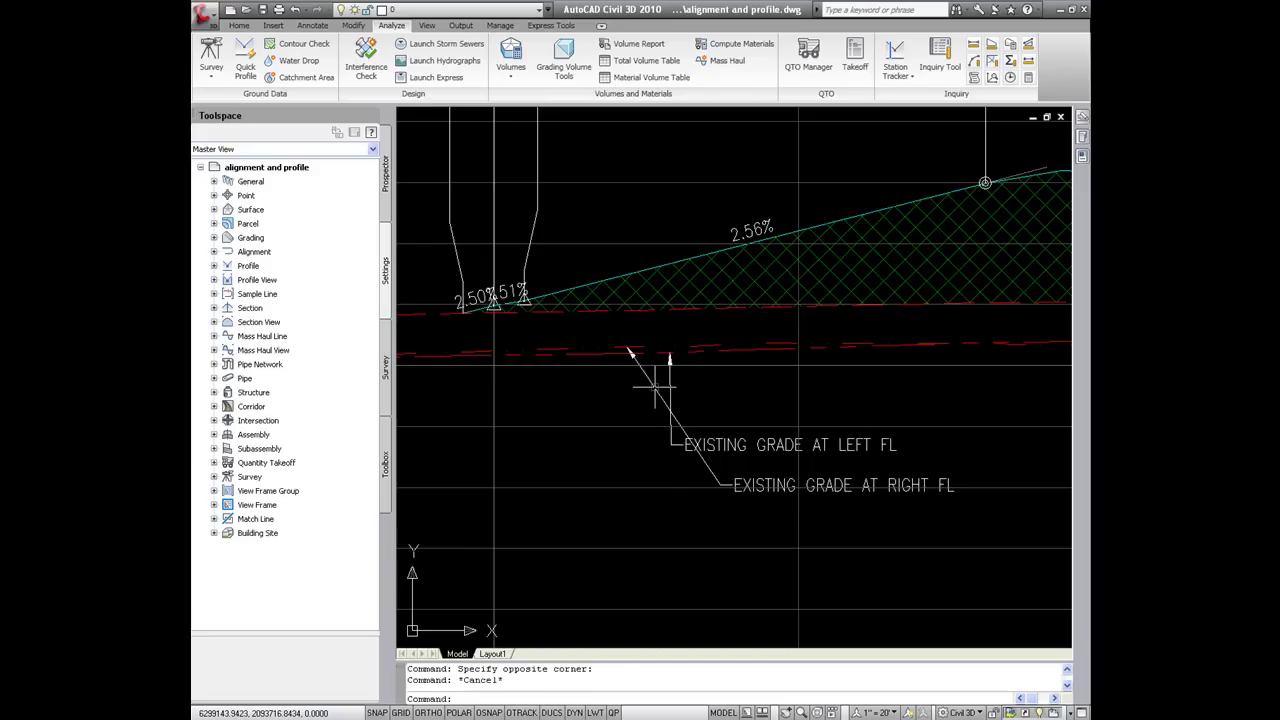
left_click(656, 391)
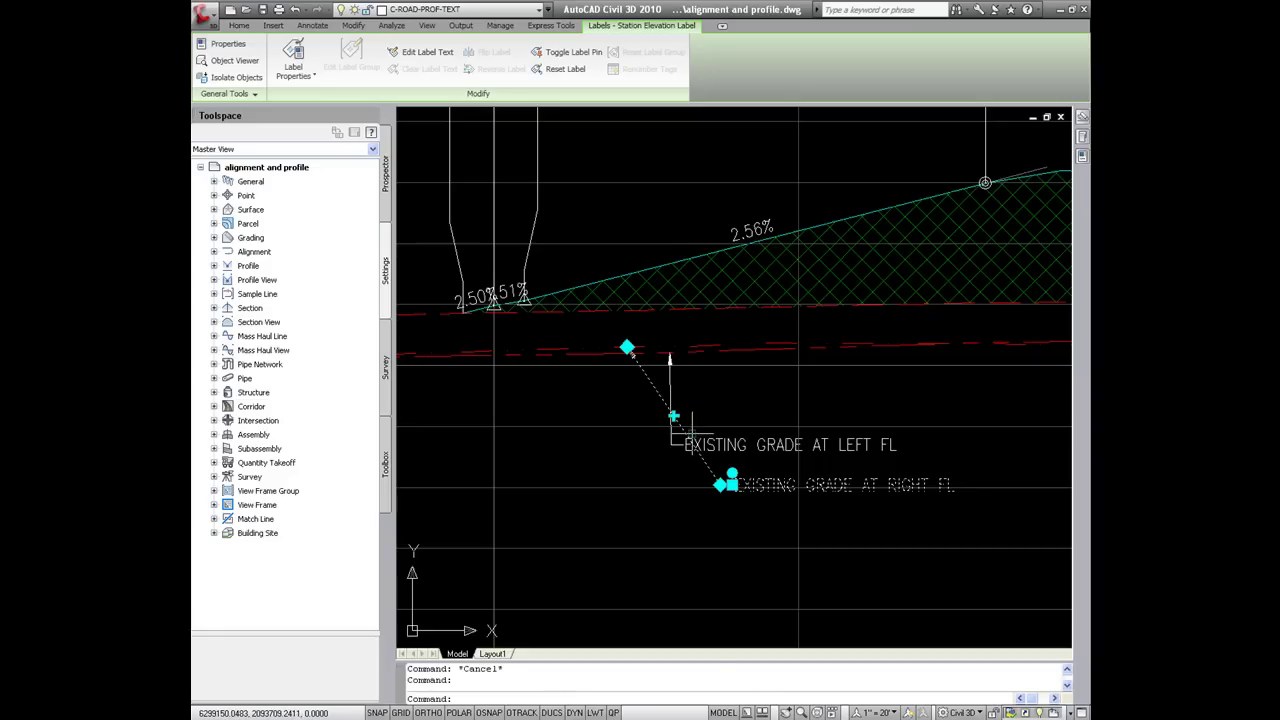
left_click(673, 415)
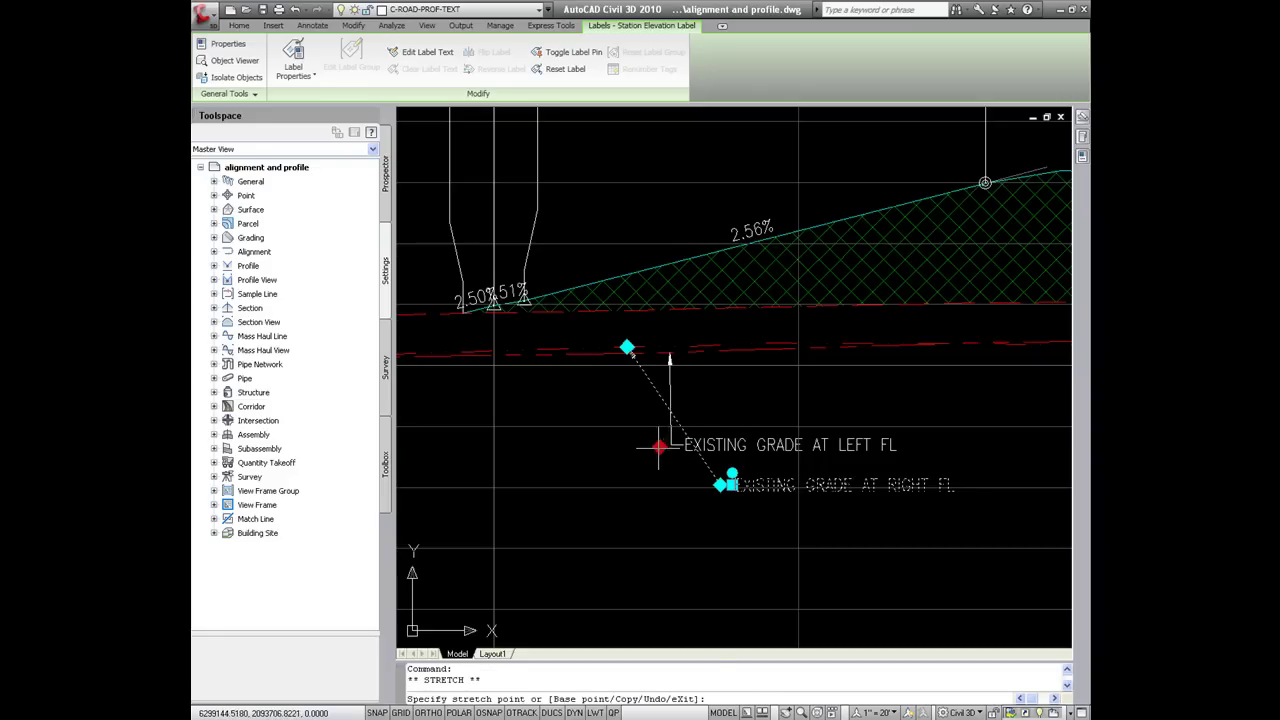
left_click(629, 463)
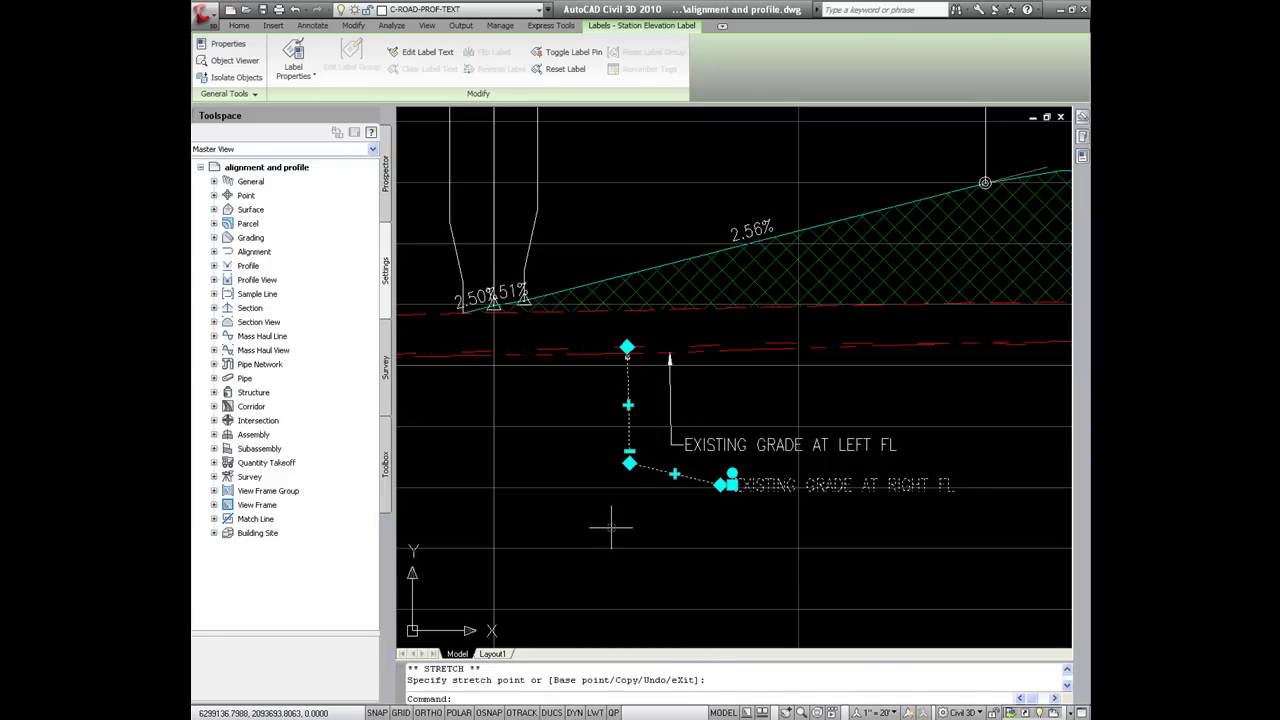
key("Escape")
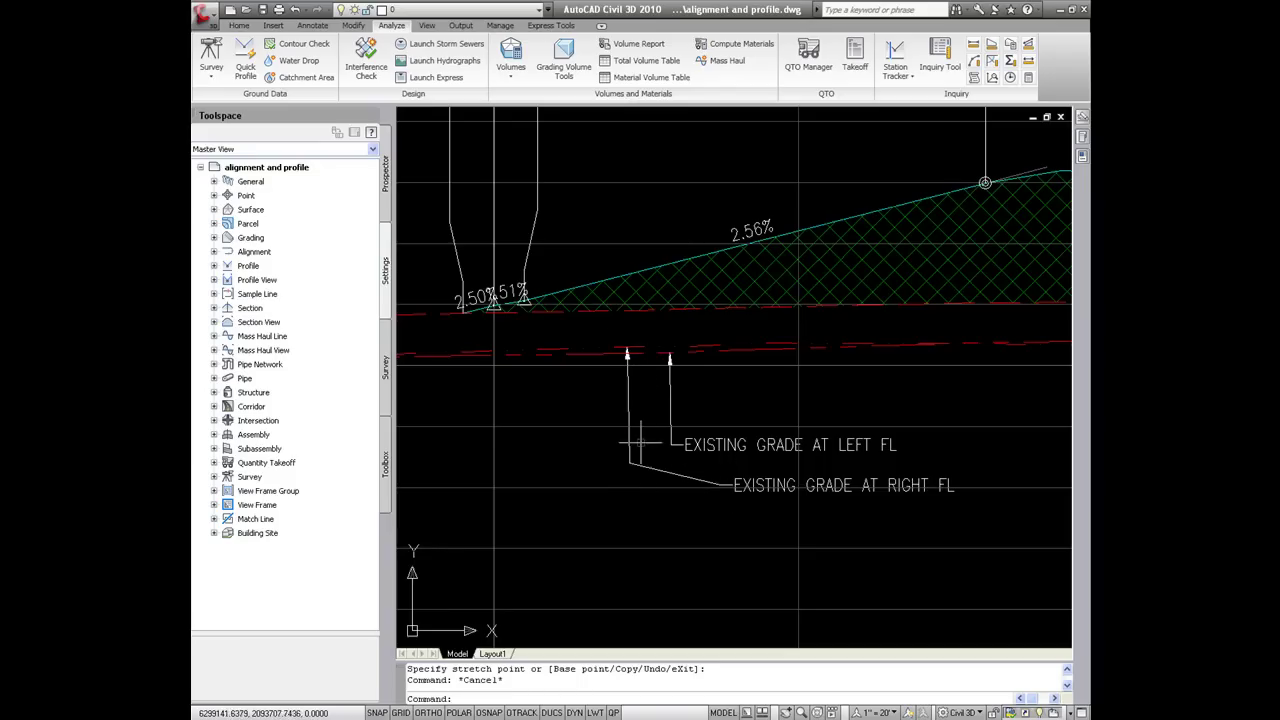
Step: Add a trial vertex to the EXISTING GRADE AT RIGHT FL leader, remove it again and clear the selection
left_click(688, 480)
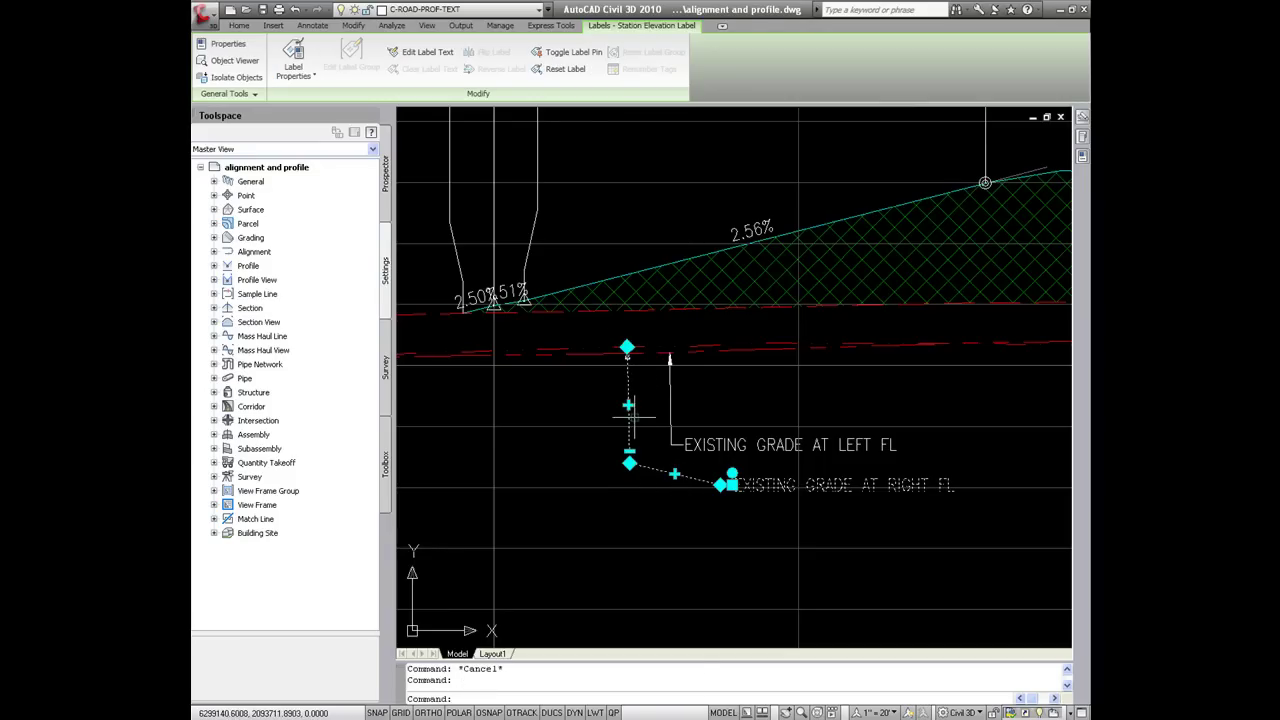
left_click(627, 422)
left_click(583, 411)
left_click(675, 473)
left_click(660, 520)
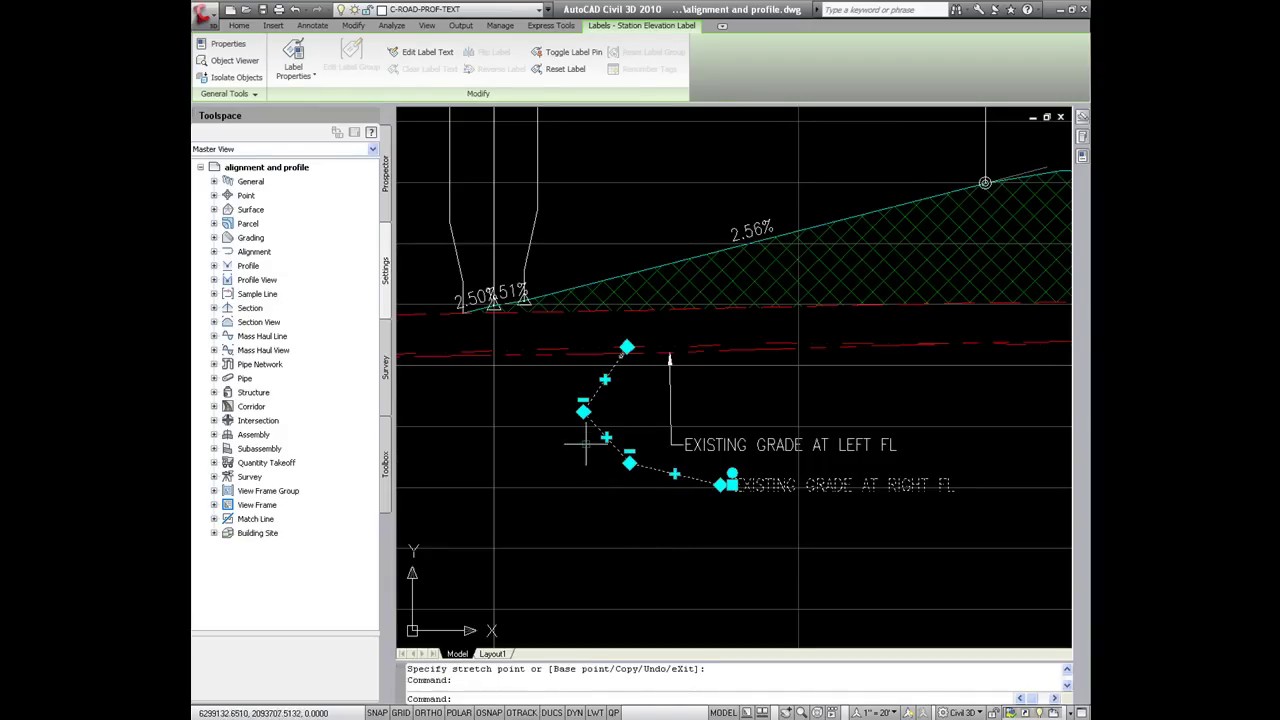
left_click(584, 405)
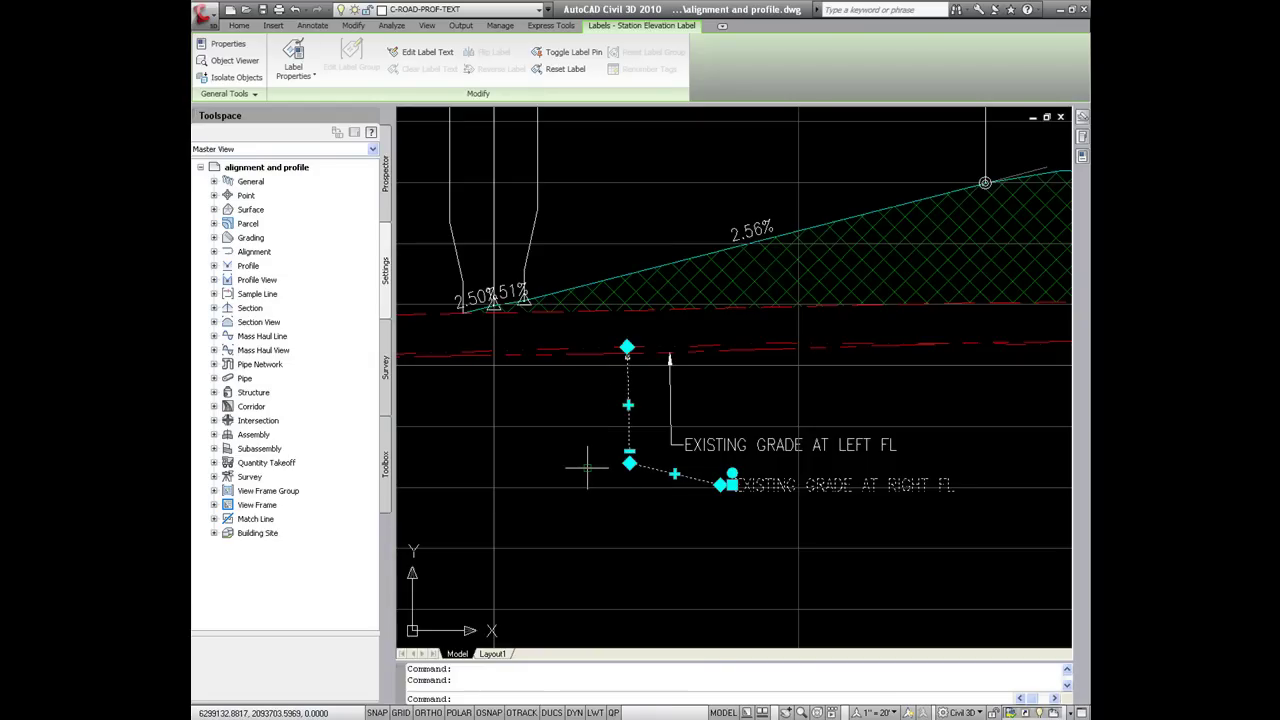
key("Escape")
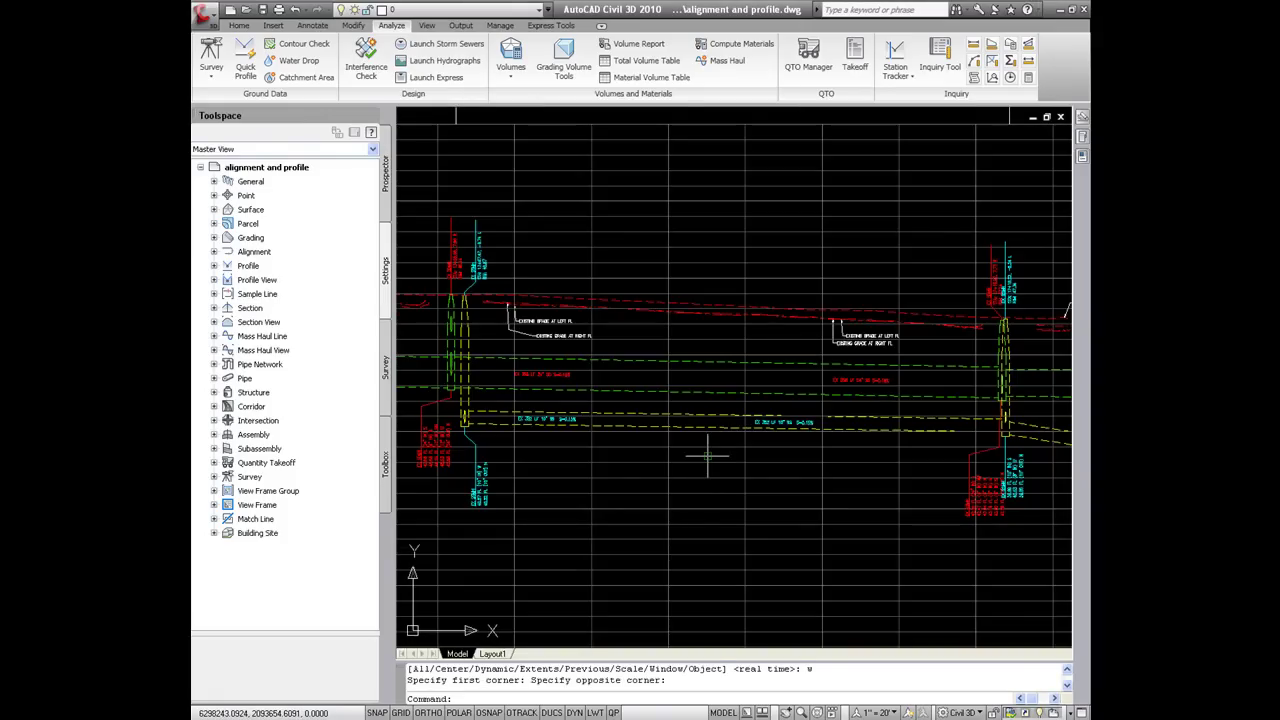
Step: Match the properties of the cyan label below the first sanitary sewer manhole onto the cyan label below the next manhole
mouse_move(707, 456)
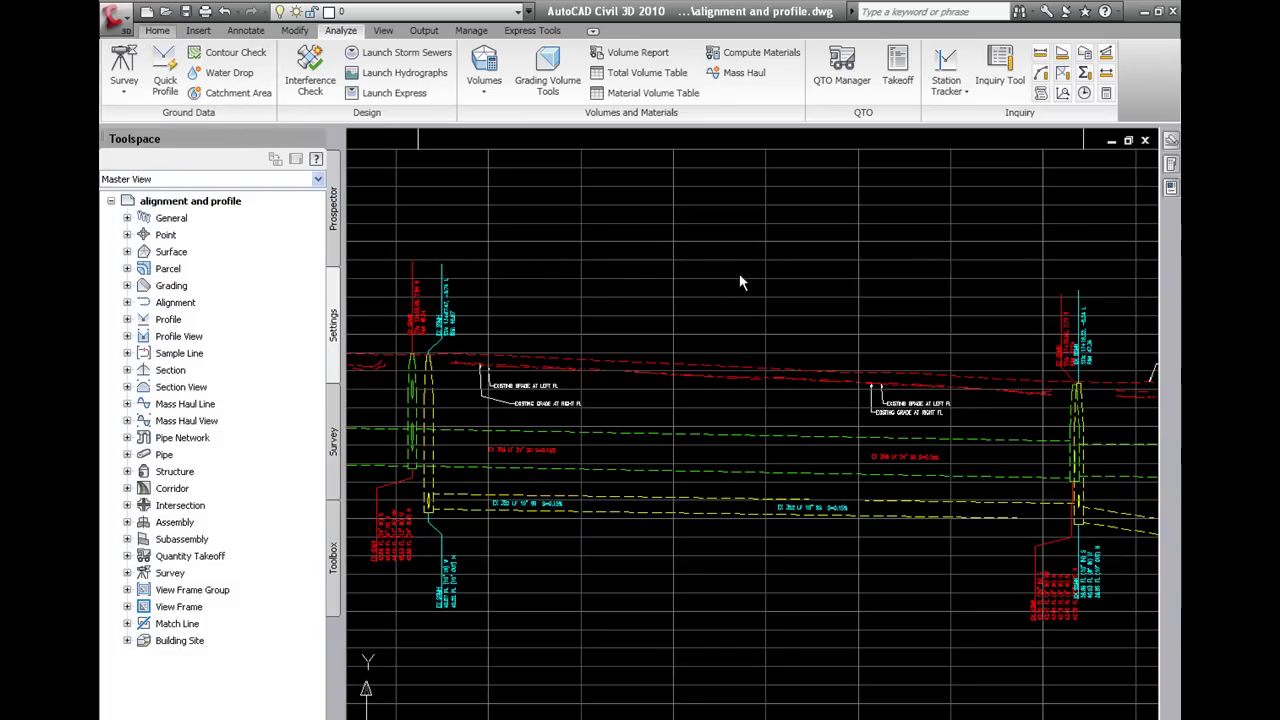
mouse_move(743, 284)
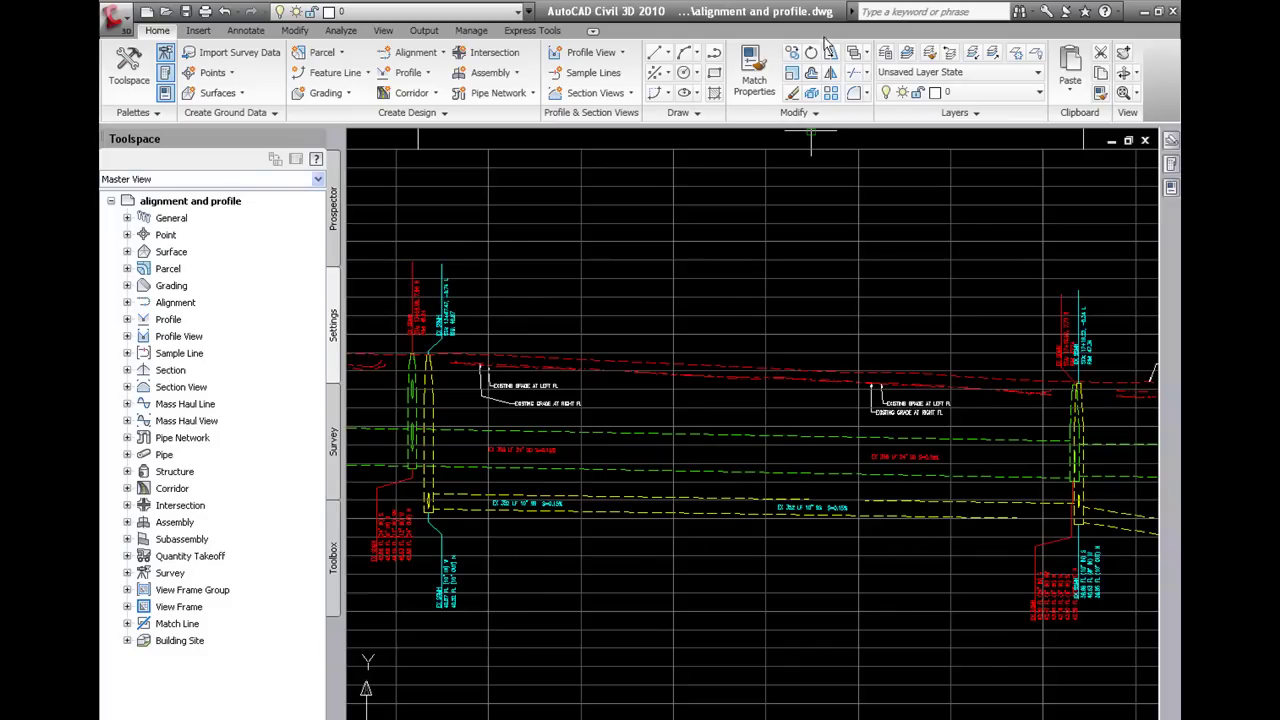
left_click(752, 88)
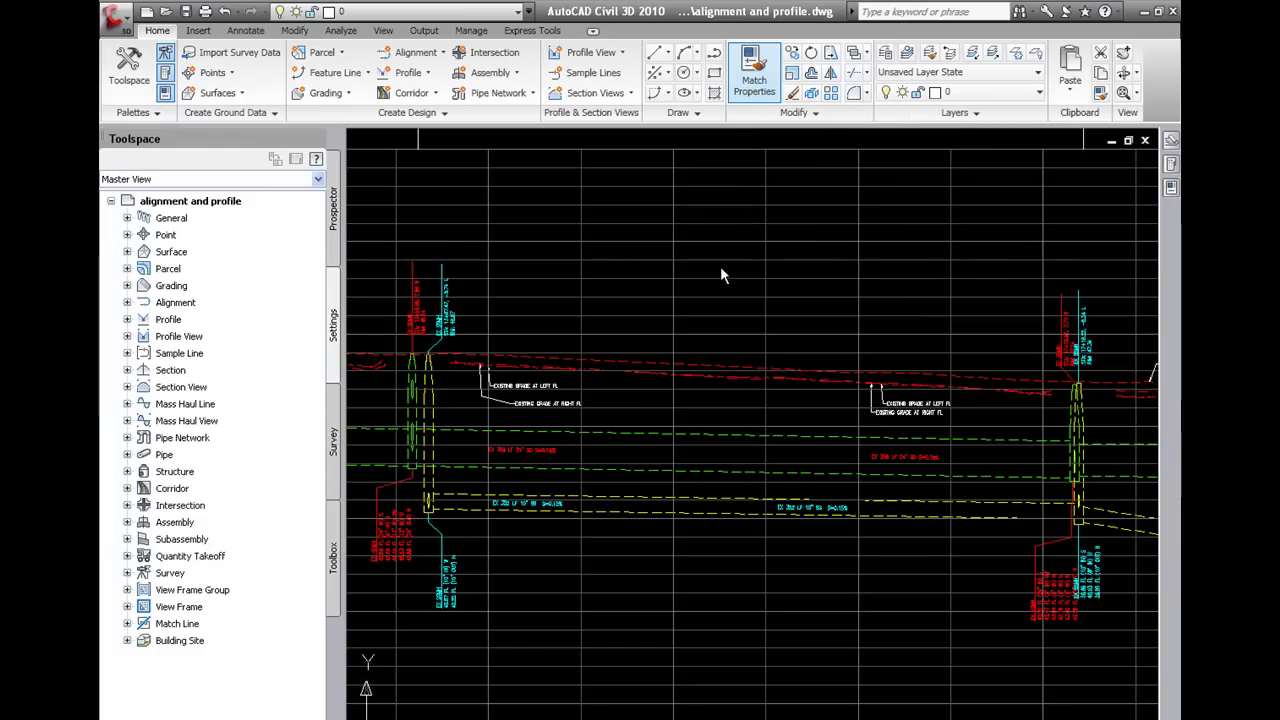
left_click(455, 590)
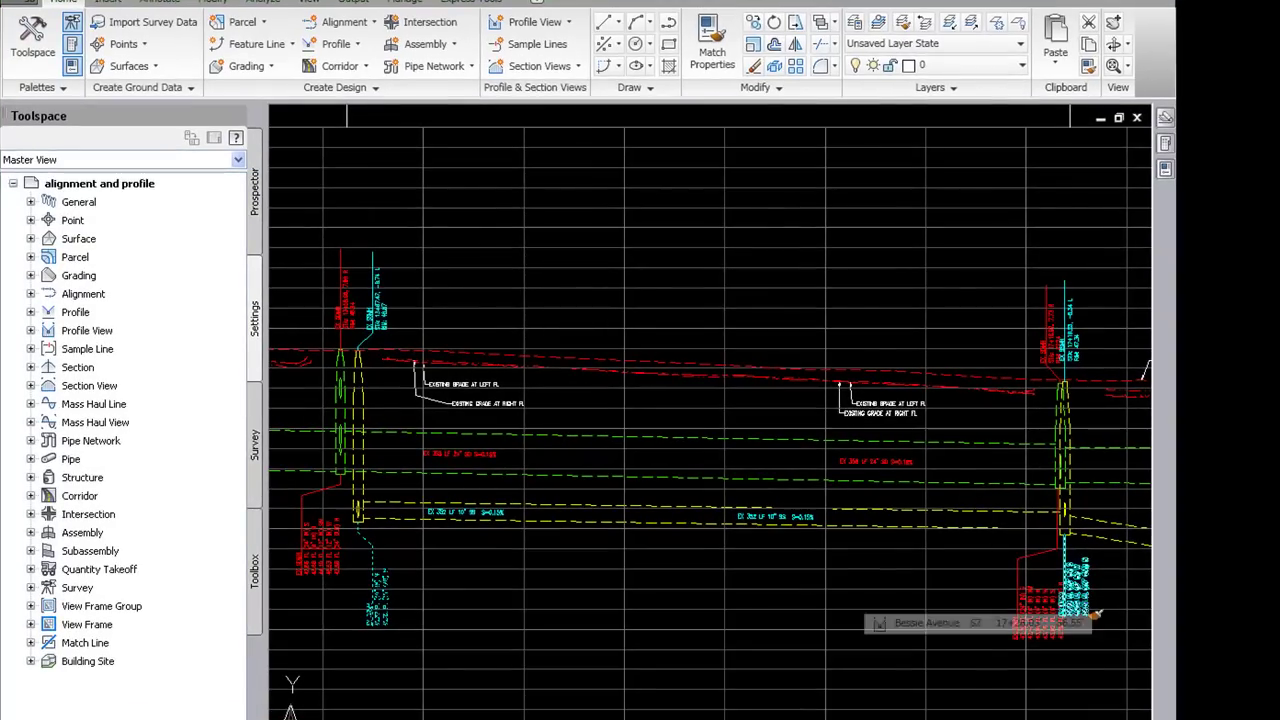
left_click(1095, 612)
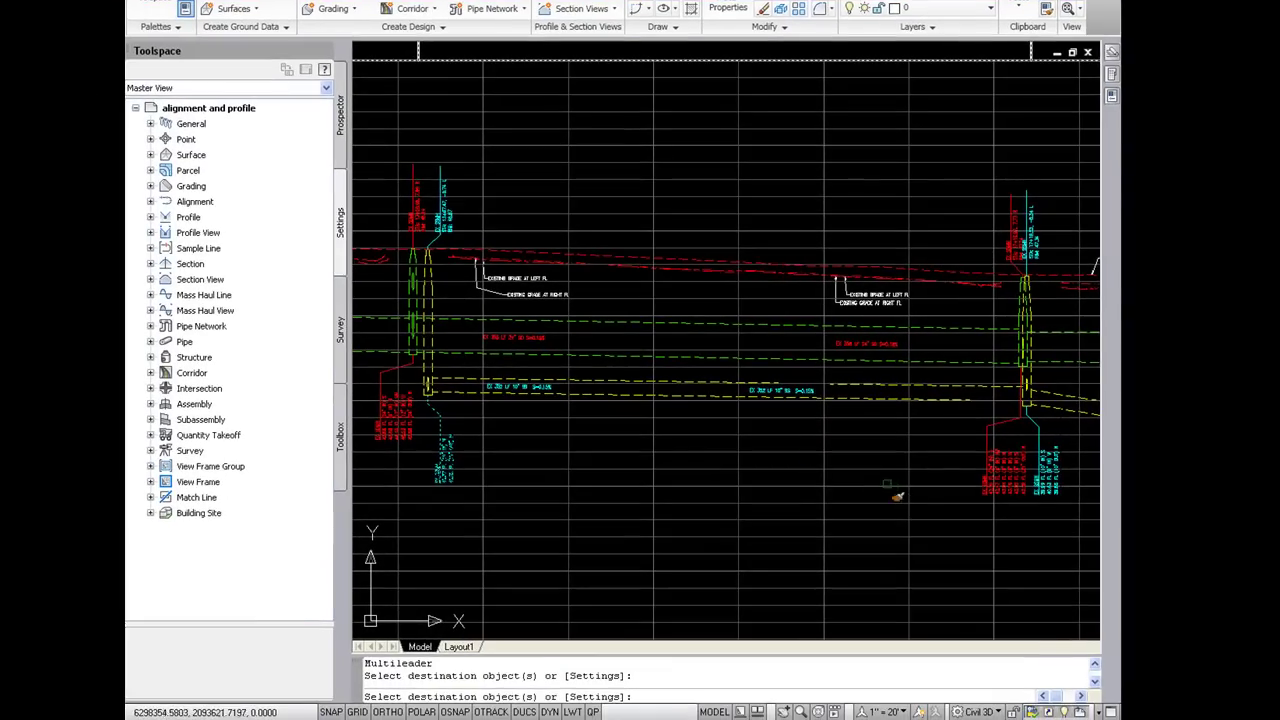
key("Return")
Step: Match the properties of the cyan label above the first sanitary sewer manhole onto the cyan label above the next manhole
key("Return")
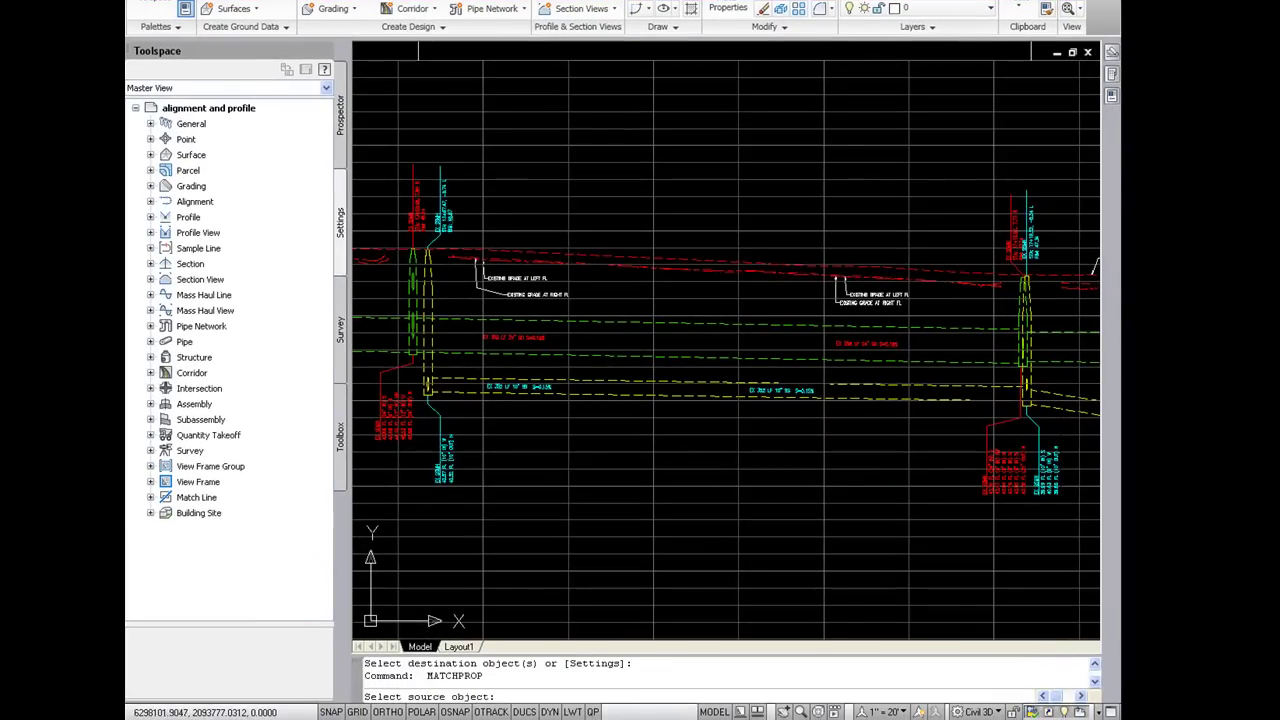
left_click(442, 212)
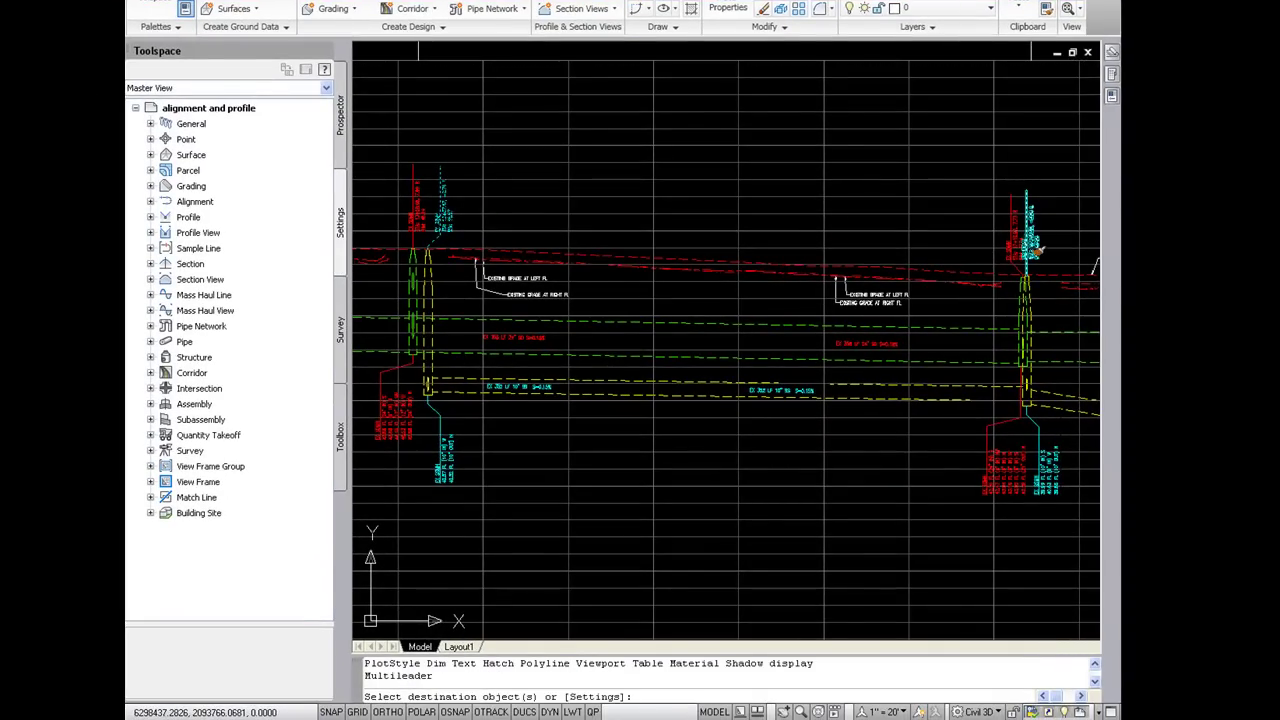
left_click(1038, 250)
key("Return")
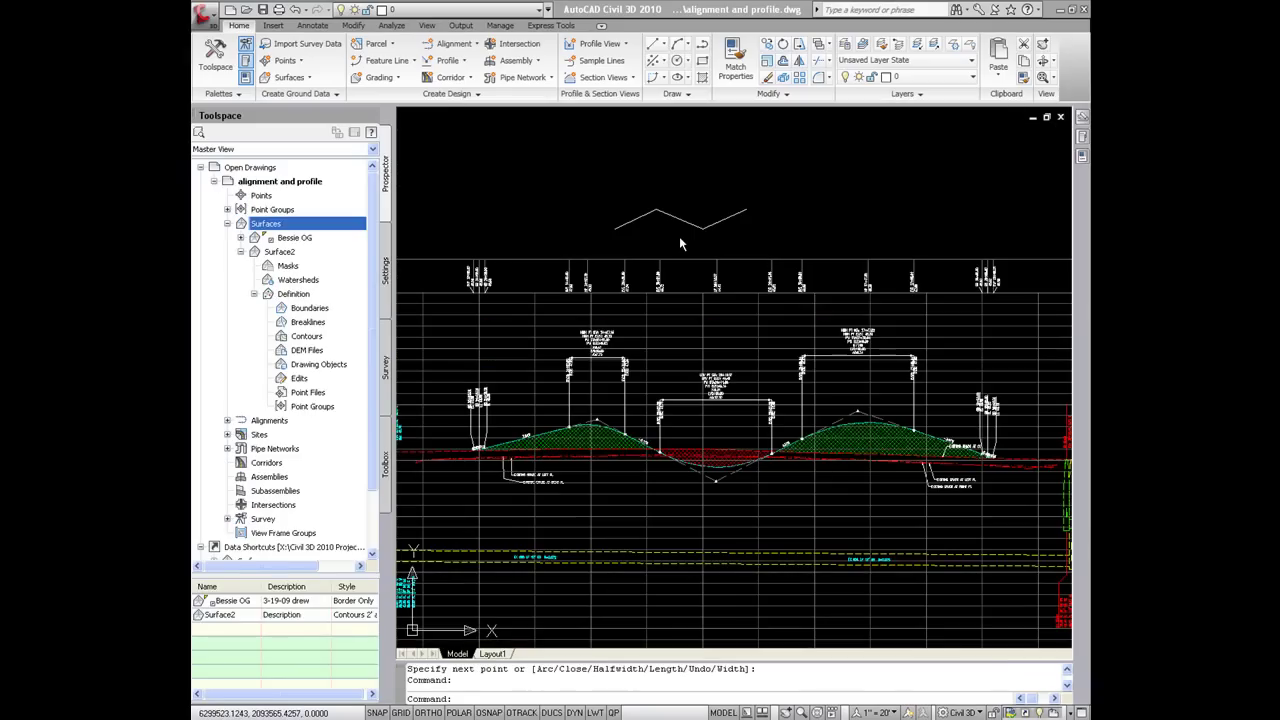
mouse_move(679, 236)
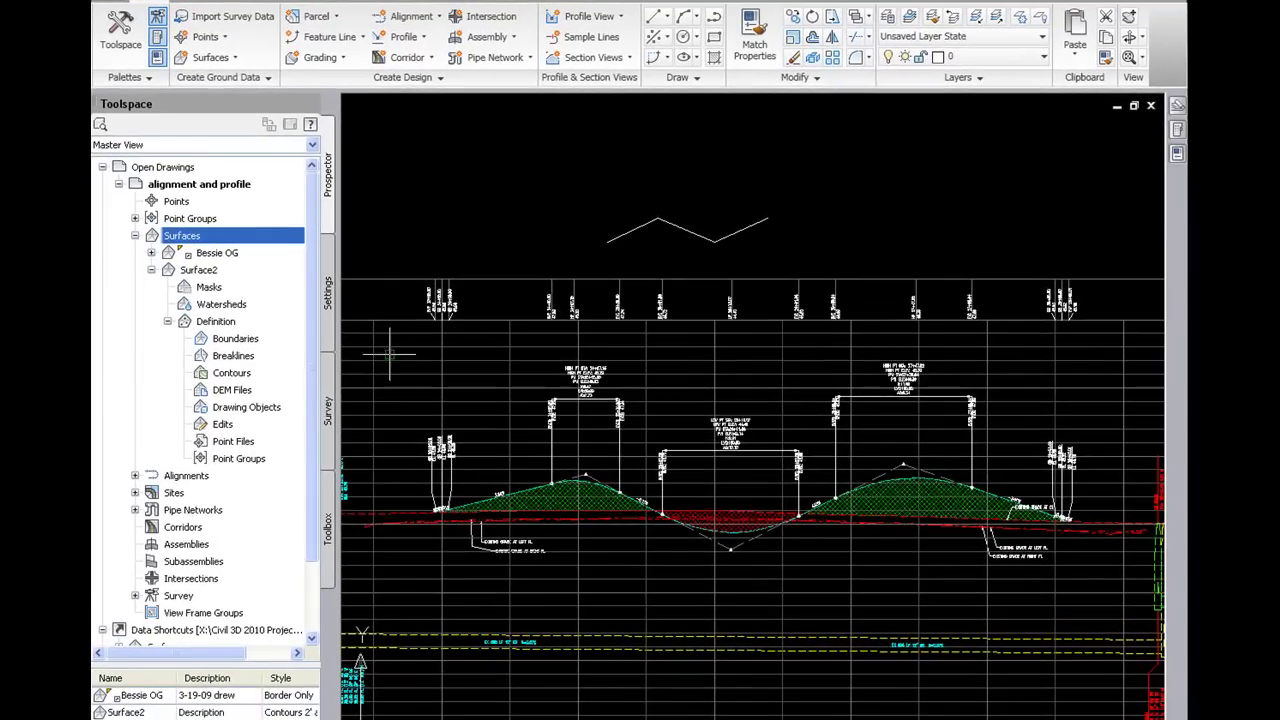
Step: Try adding breaklines to Surface2 with a 5' supplementing distance and a 0.05 mid-ordinate distance, then cancel
right_click(229, 357)
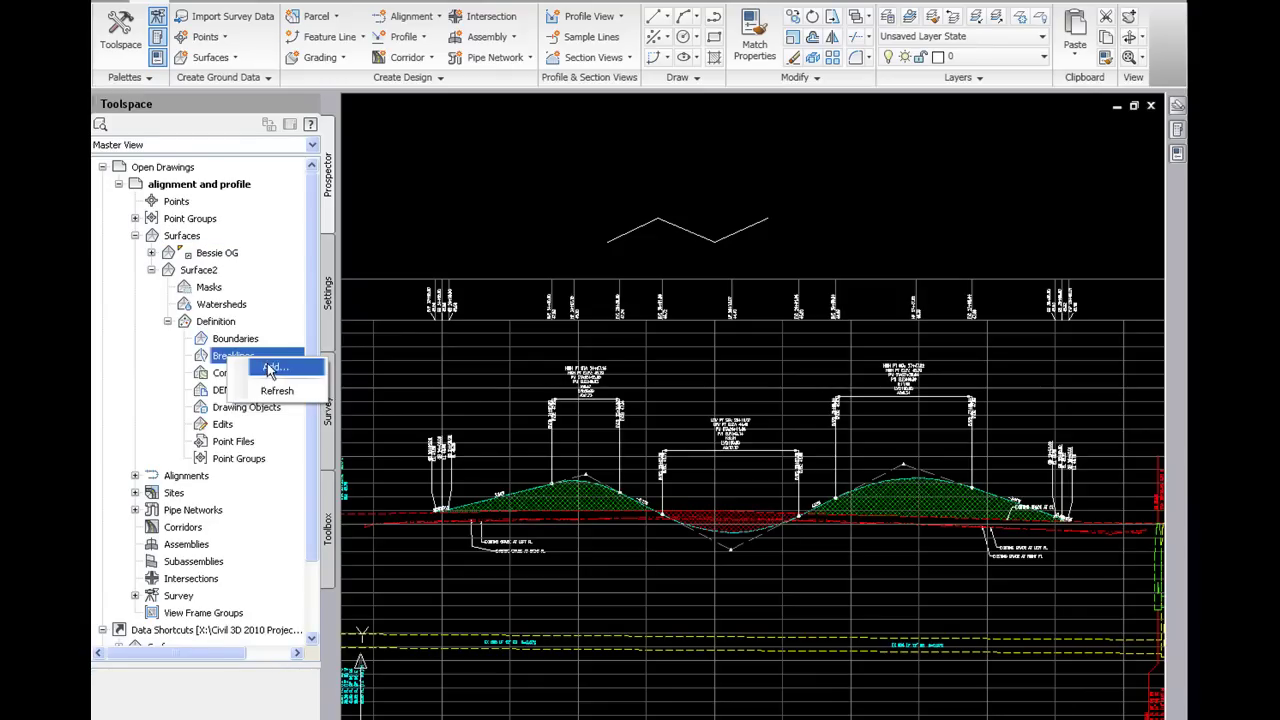
left_click(274, 369)
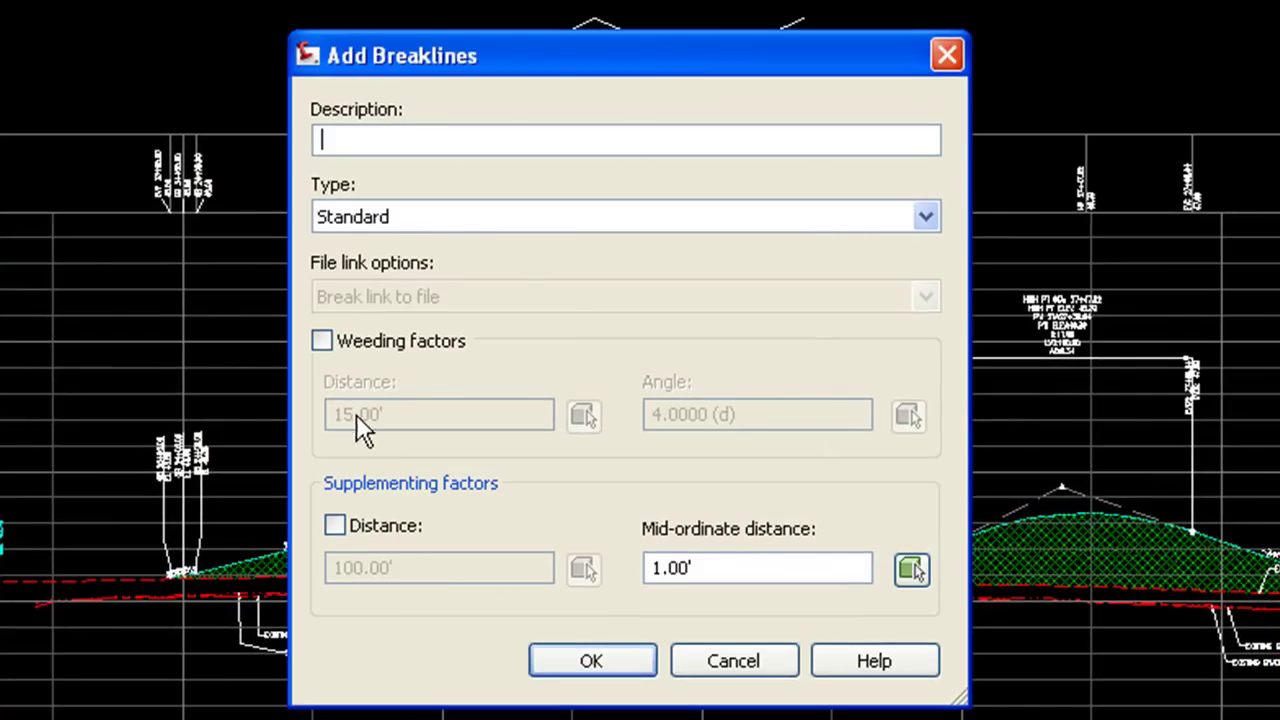
left_click(336, 527)
left_click_drag(437, 566, 119, 566)
type("5")
double_click(743, 560)
type("0")
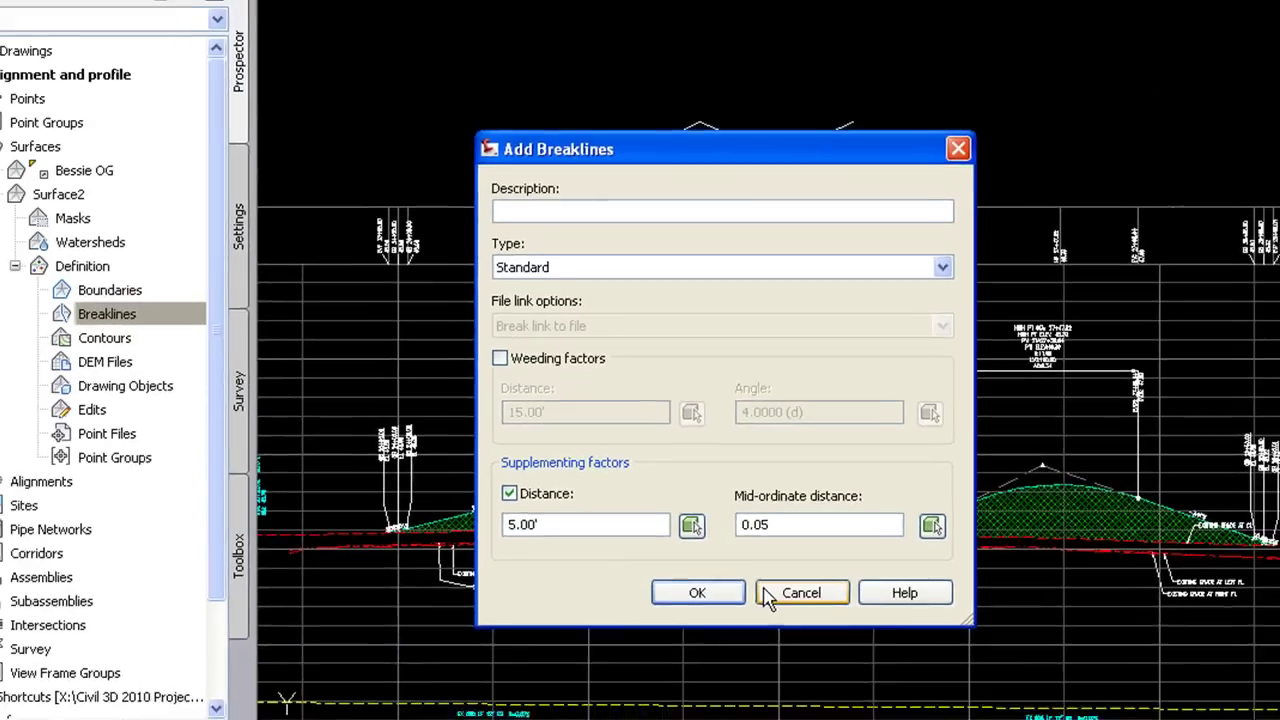
left_click(686, 664)
Step: Open the command settings of the AddSurfaceBreaklines surface command for editing
left_click(301, 252)
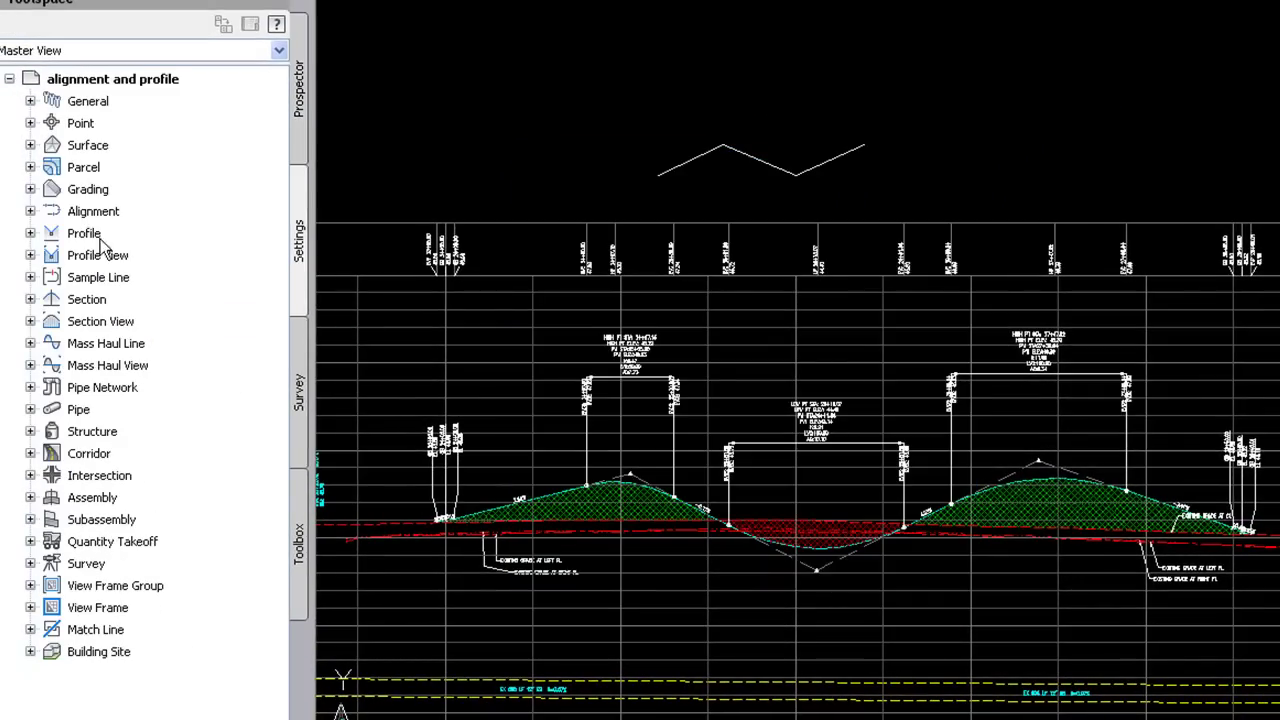
left_click(30, 145)
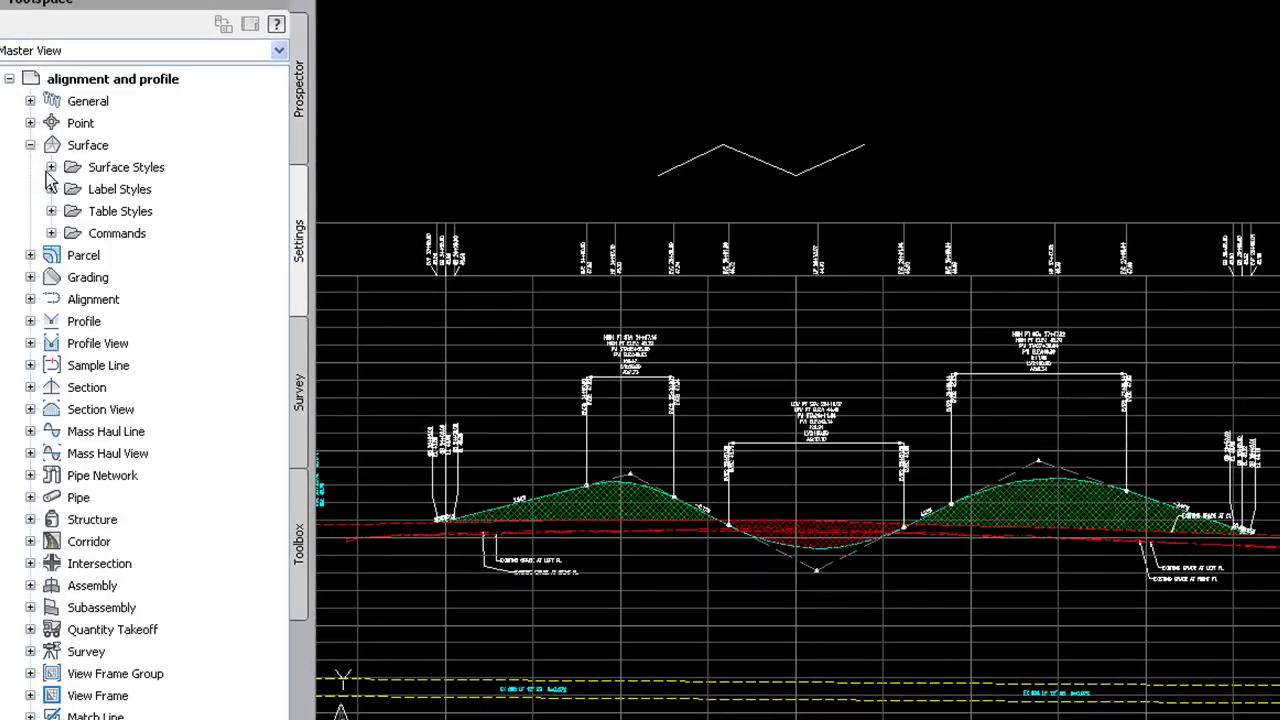
left_click(51, 233)
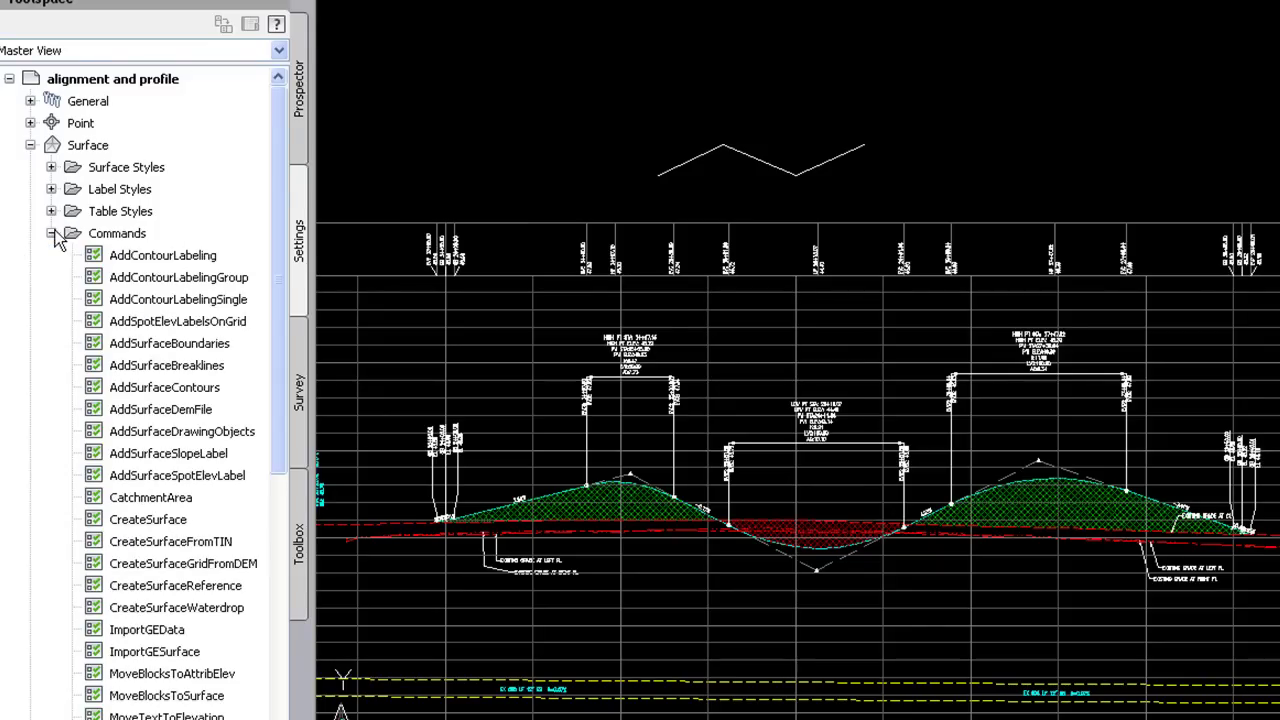
right_click(147, 368)
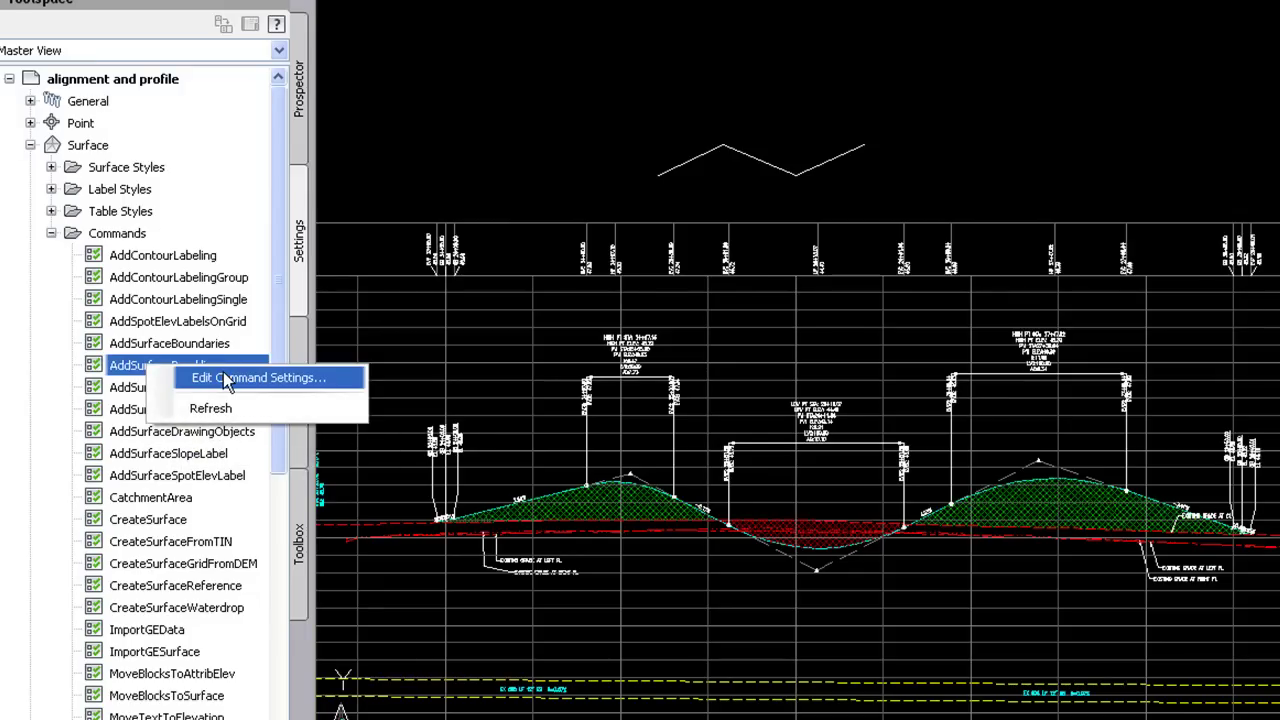
left_click(231, 380)
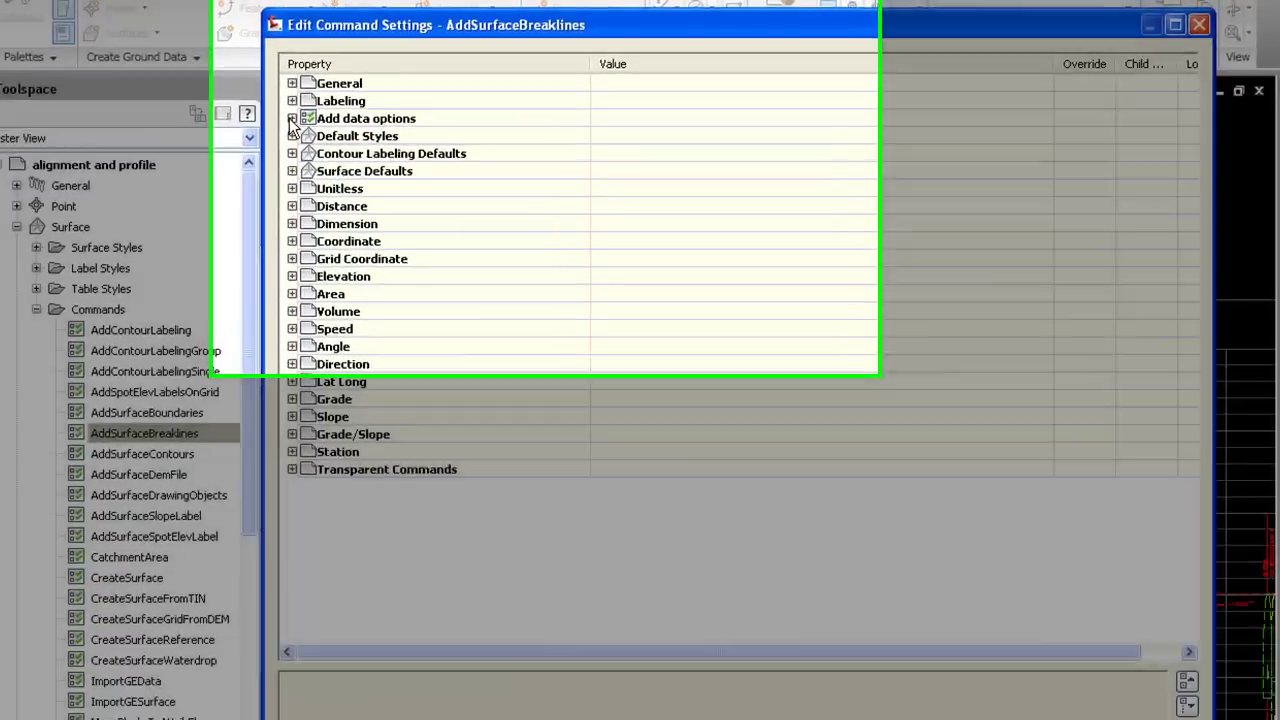
Step: In the add data options, set the default supplementing distance to 5 and the default mid-ordinate distance to 0.05
left_click(310, 104)
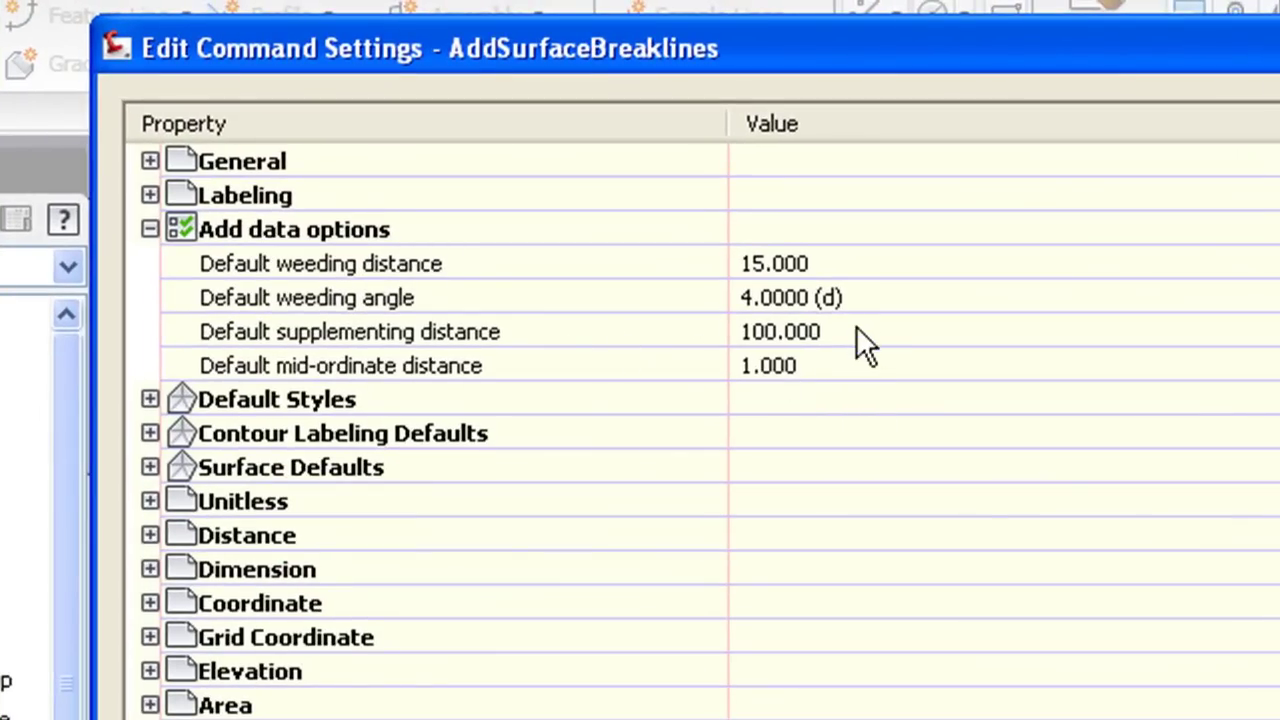
left_click(880, 331)
type("5")
left_click(894, 365)
type("0.05")
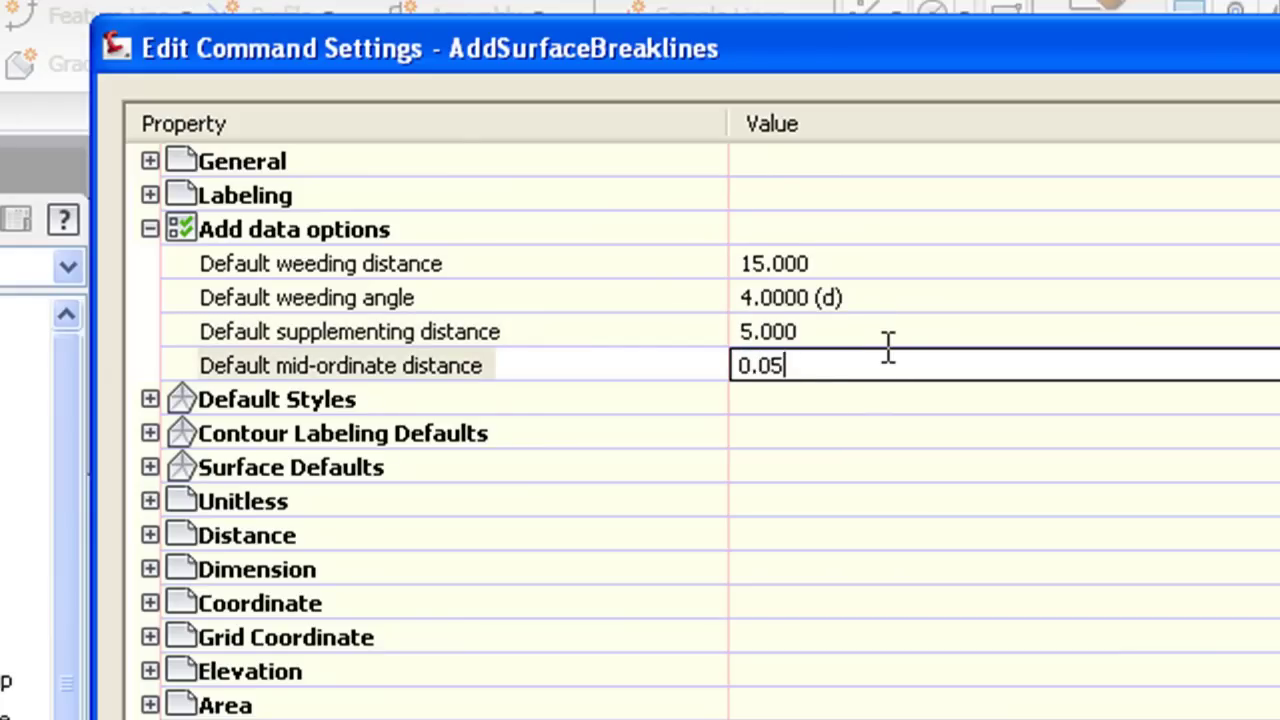
left_click(886, 334)
left_click(880, 360)
left_click(867, 331)
left_click(857, 362)
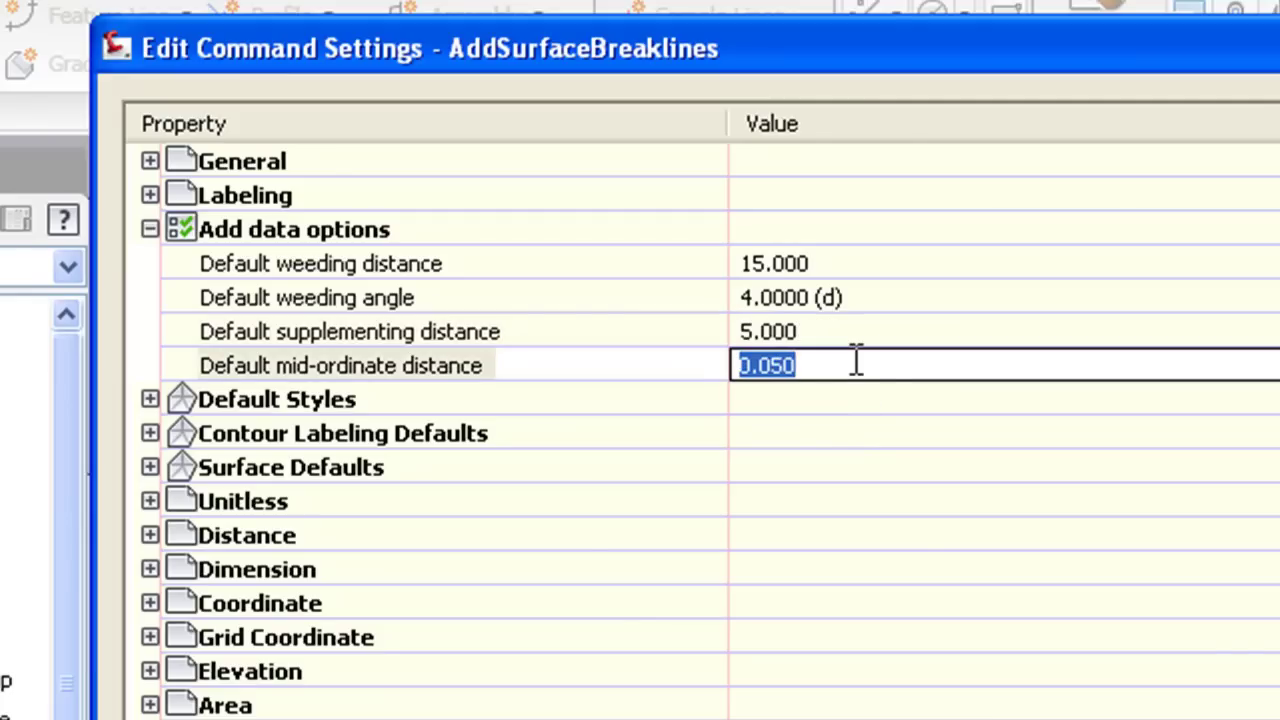